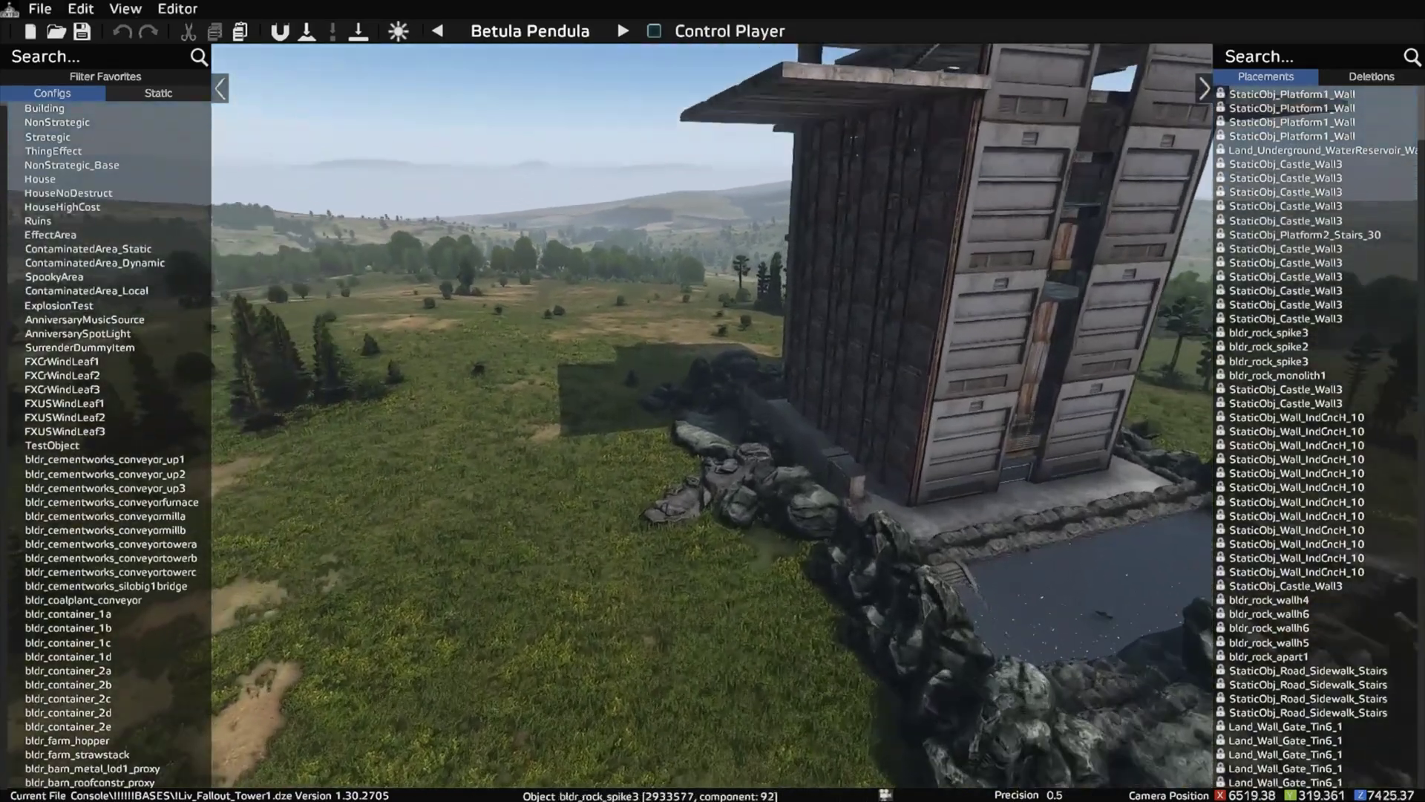
Step: Filter the object configs by "rock_" with the view on the boulders outside the tower's fence
key(a)
key(w)
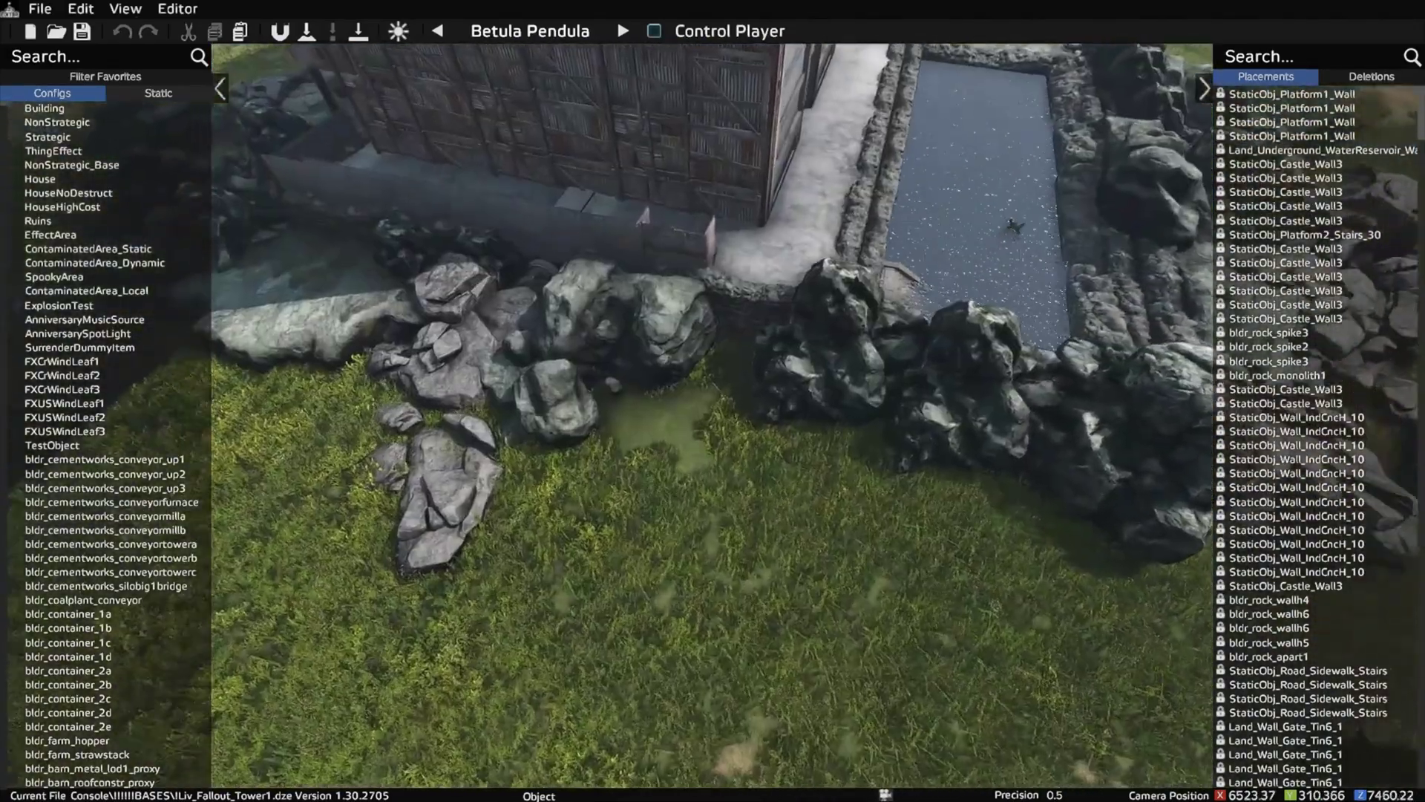
key(space)
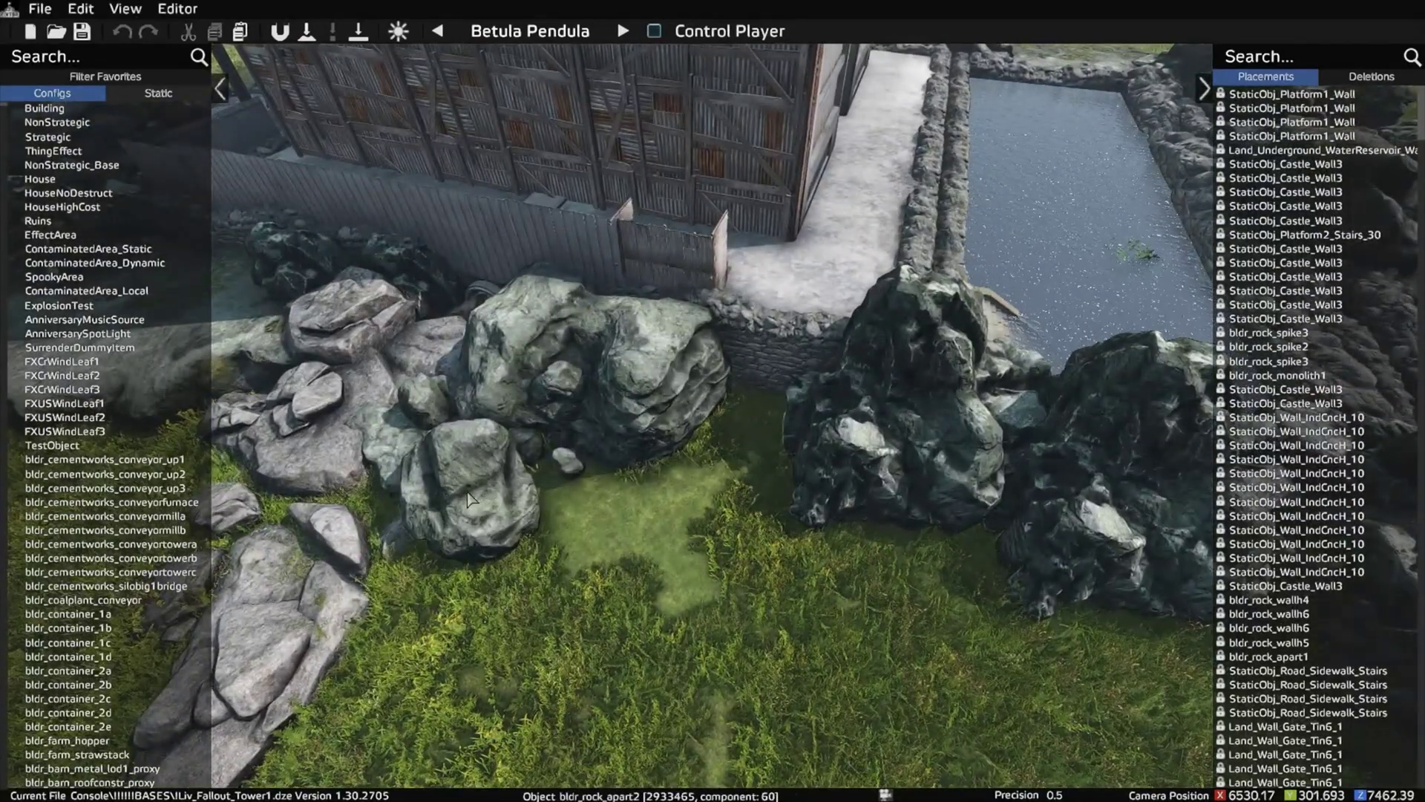
mouse_move(189, 519)
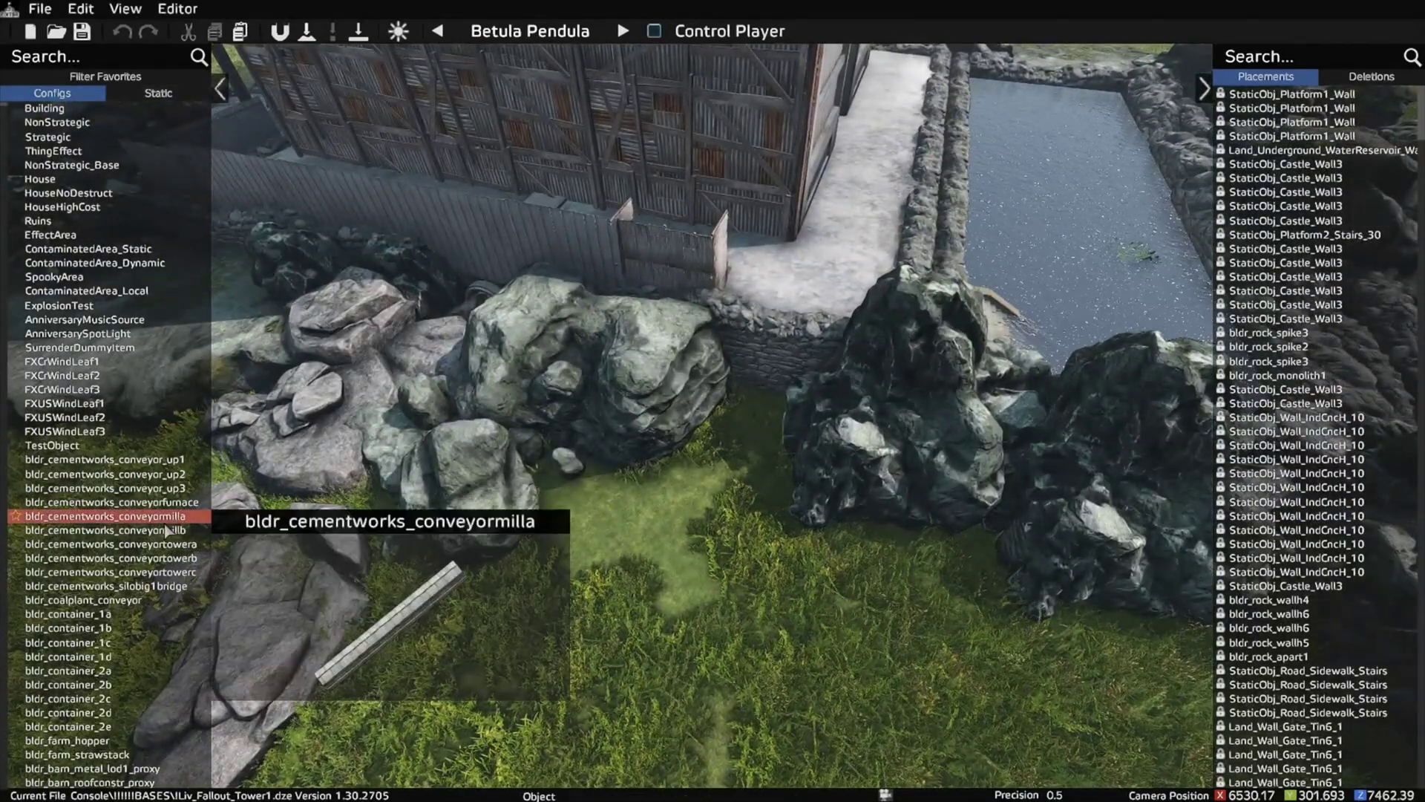
click(56, 61)
text(rock_)
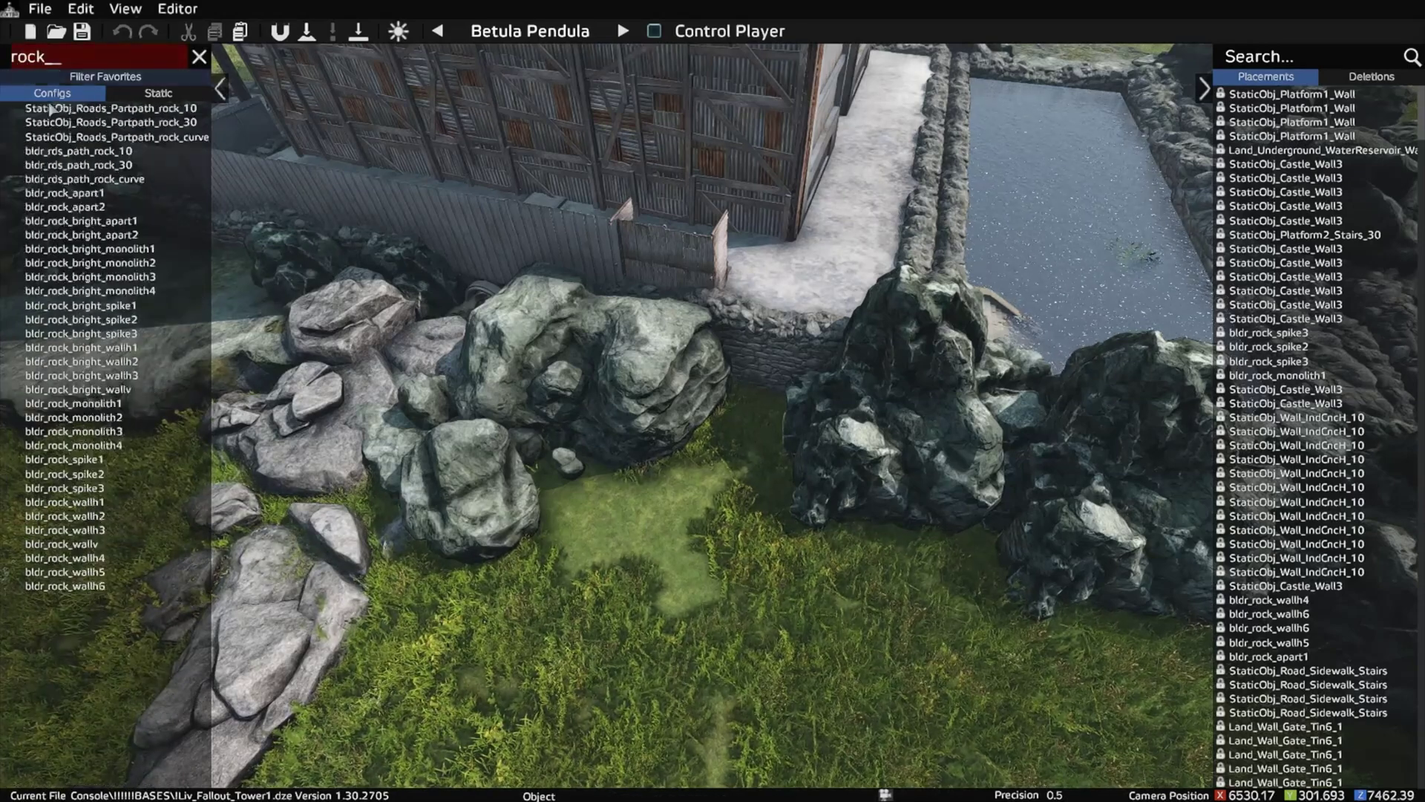
mouse_move(108, 436)
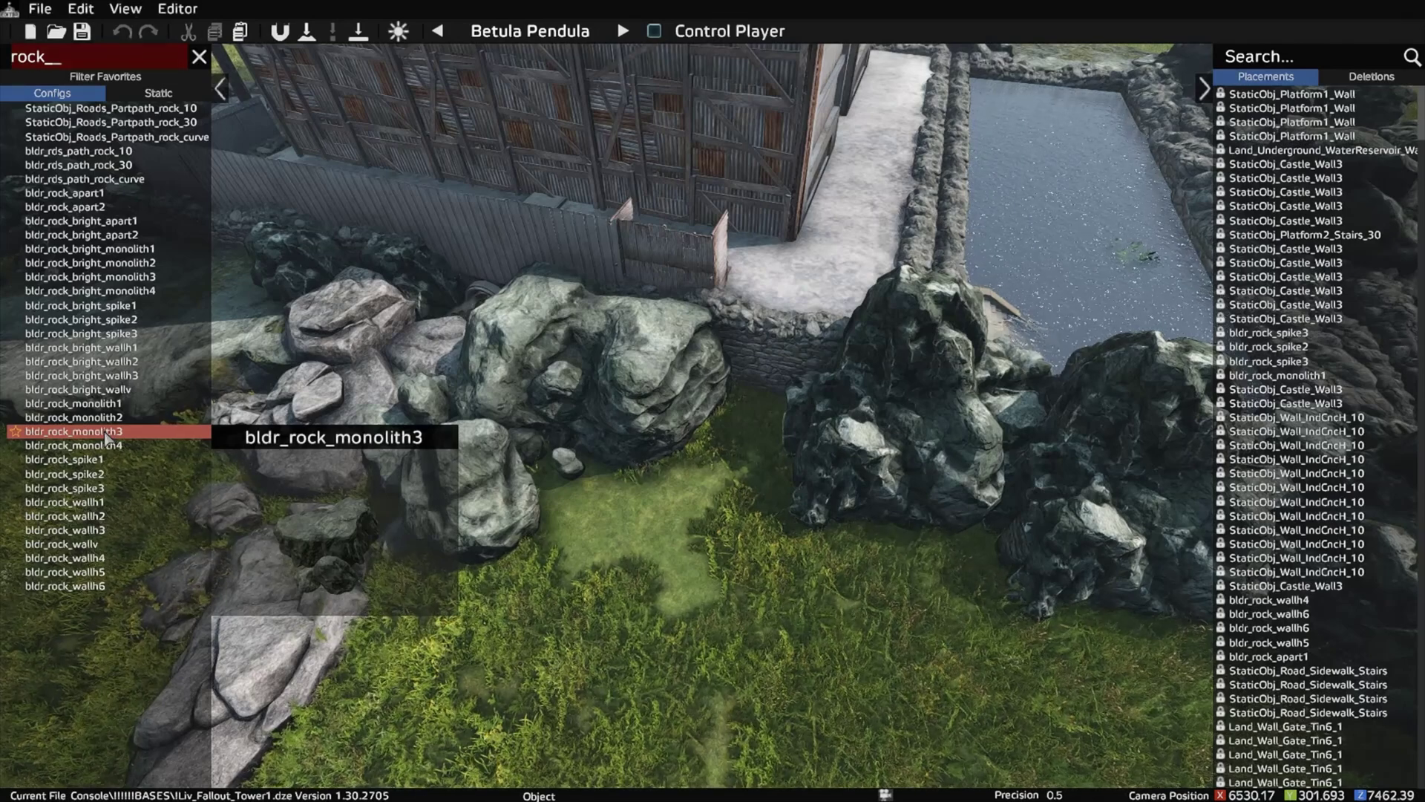
Step: Try a bldr_rock_spike3 beside the fence with orientation Y -8, Z -28 and position 6547.58, 295.637, 7456.85, and remove it
drag(103, 488, 744, 522)
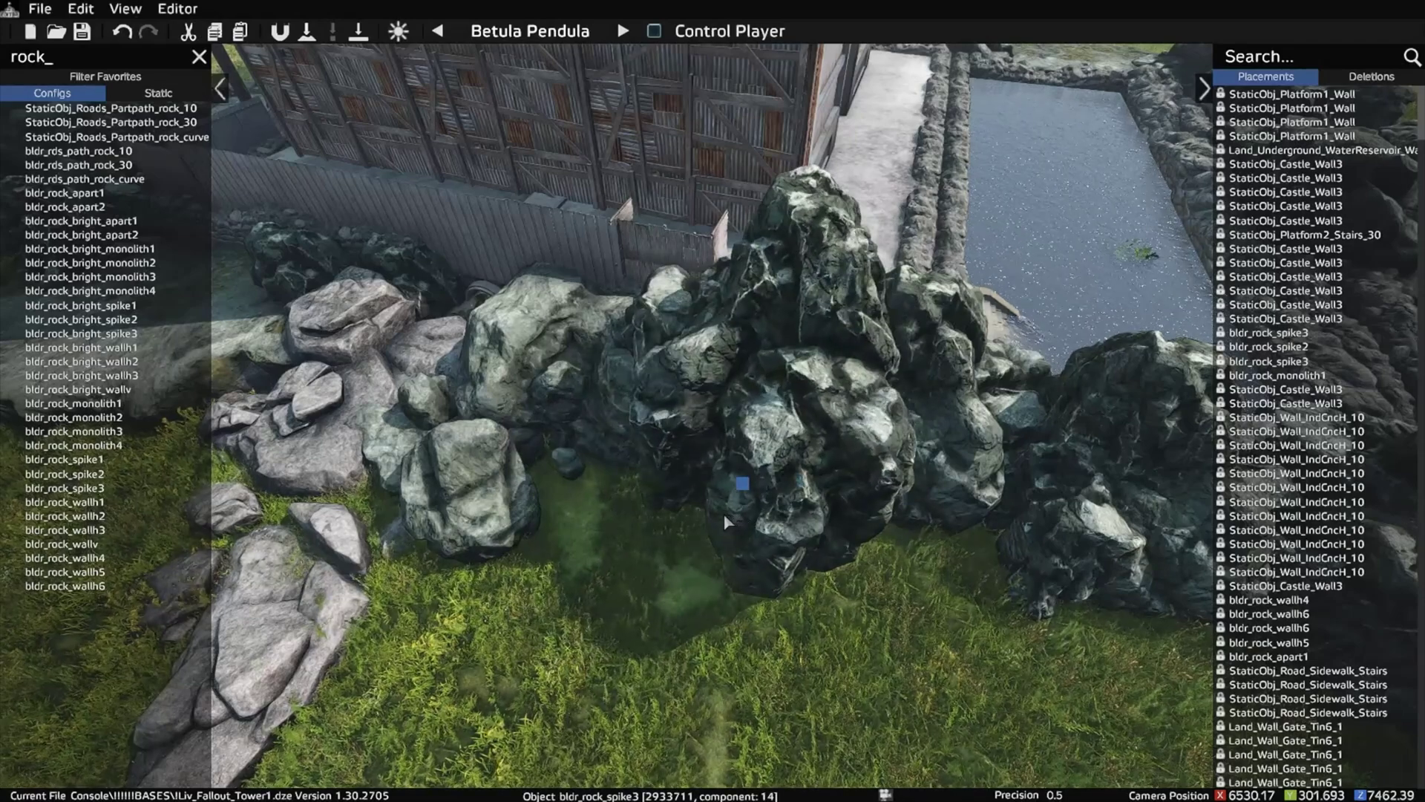
double_click(718, 522)
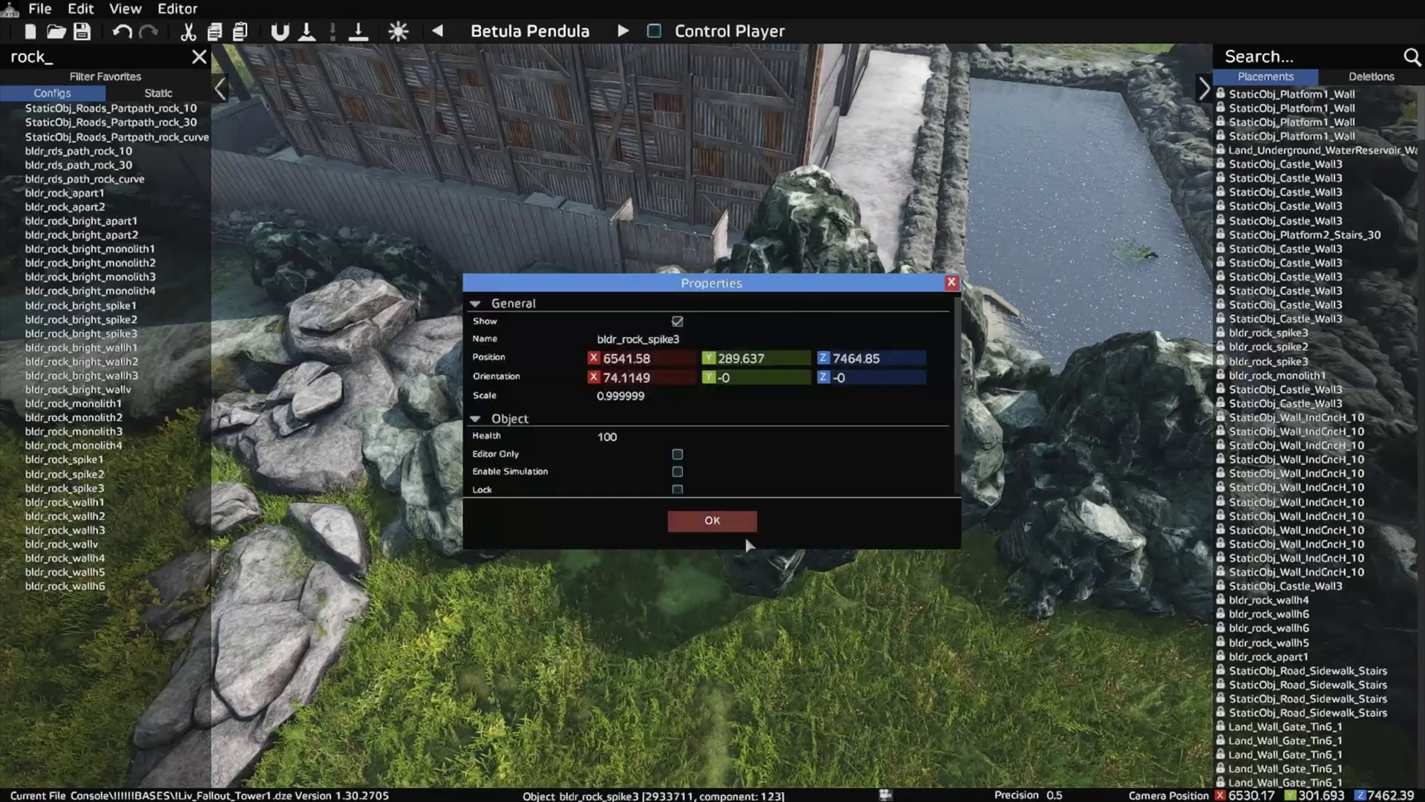
drag(752, 380, 868, 384)
drag(762, 365, 846, 367)
drag(649, 363, 644, 363)
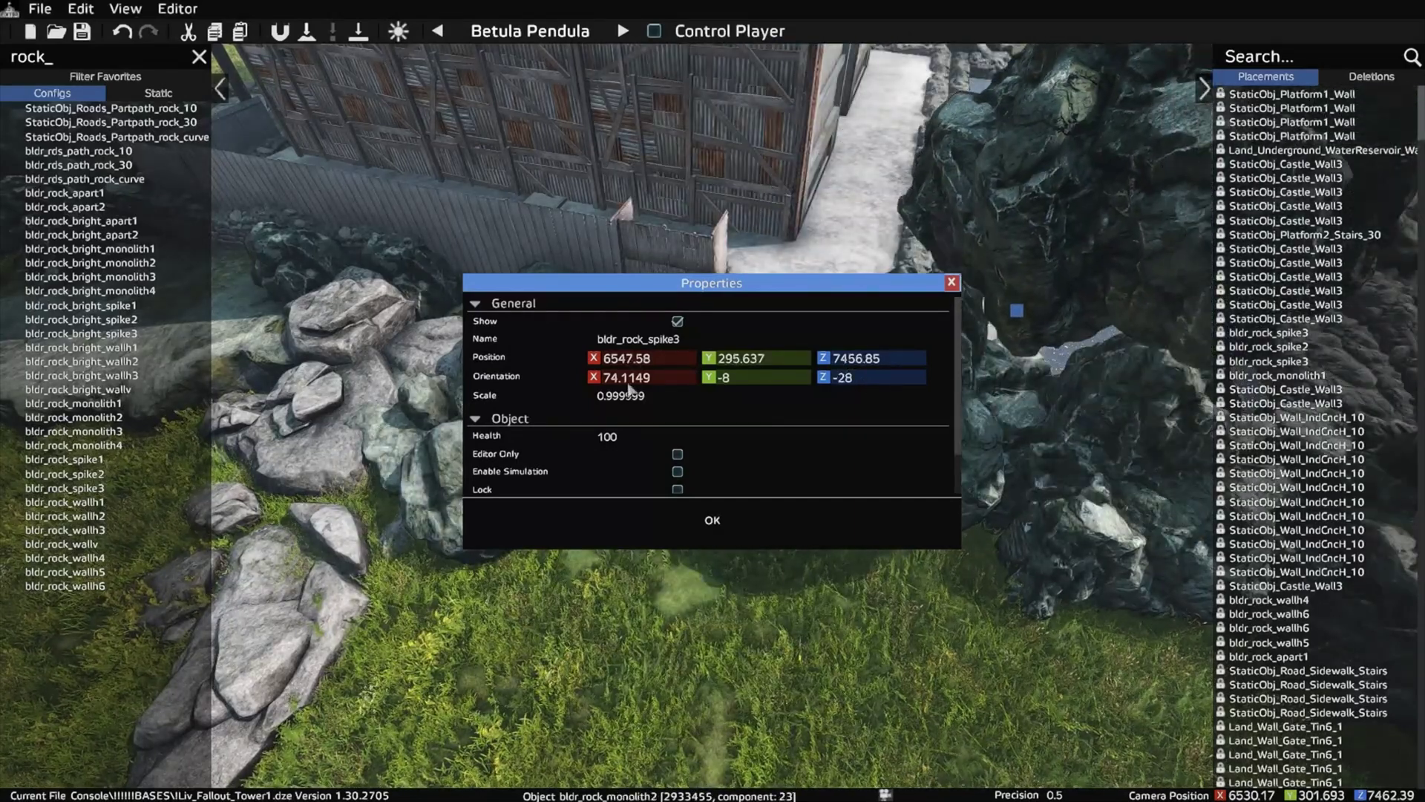
click(668, 383)
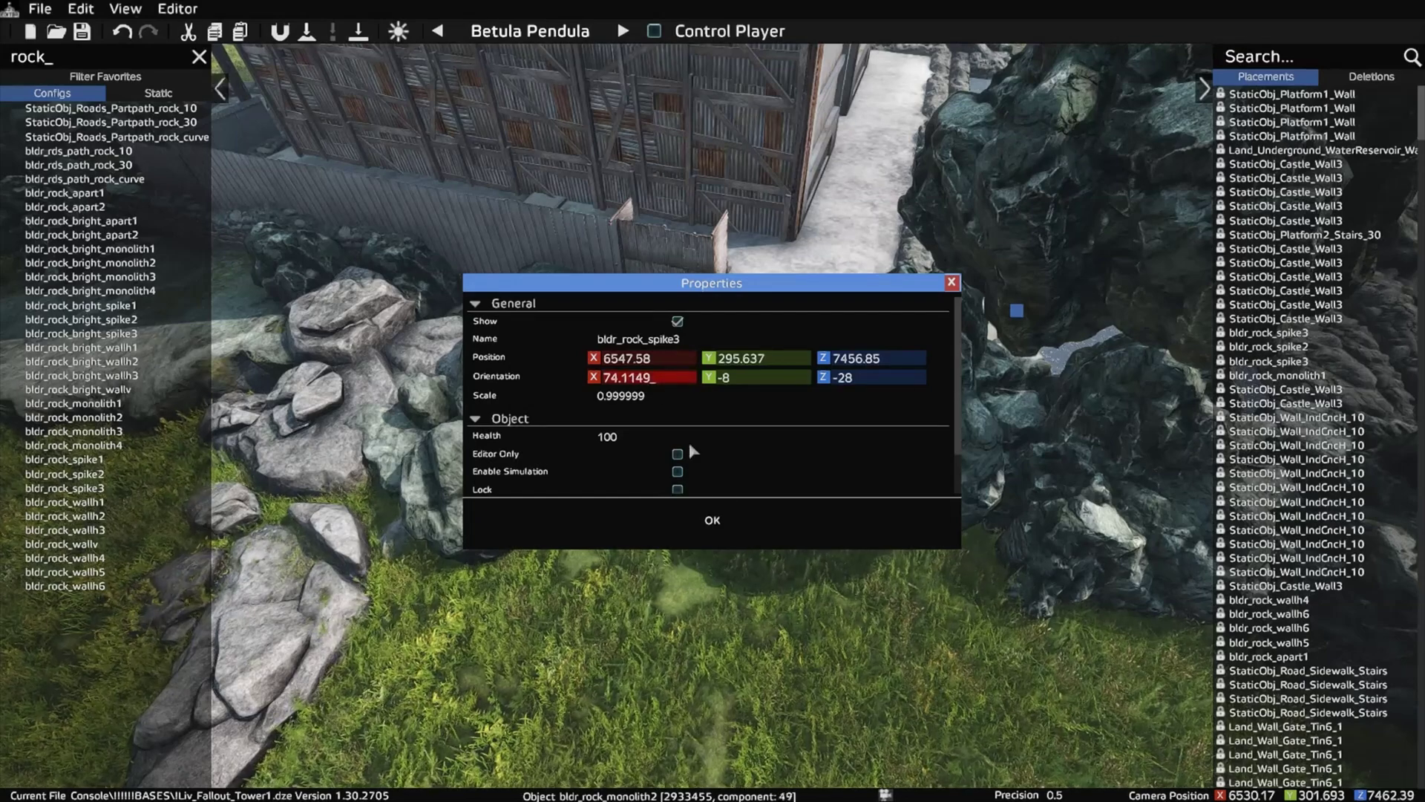
click(710, 522)
key(Delete)
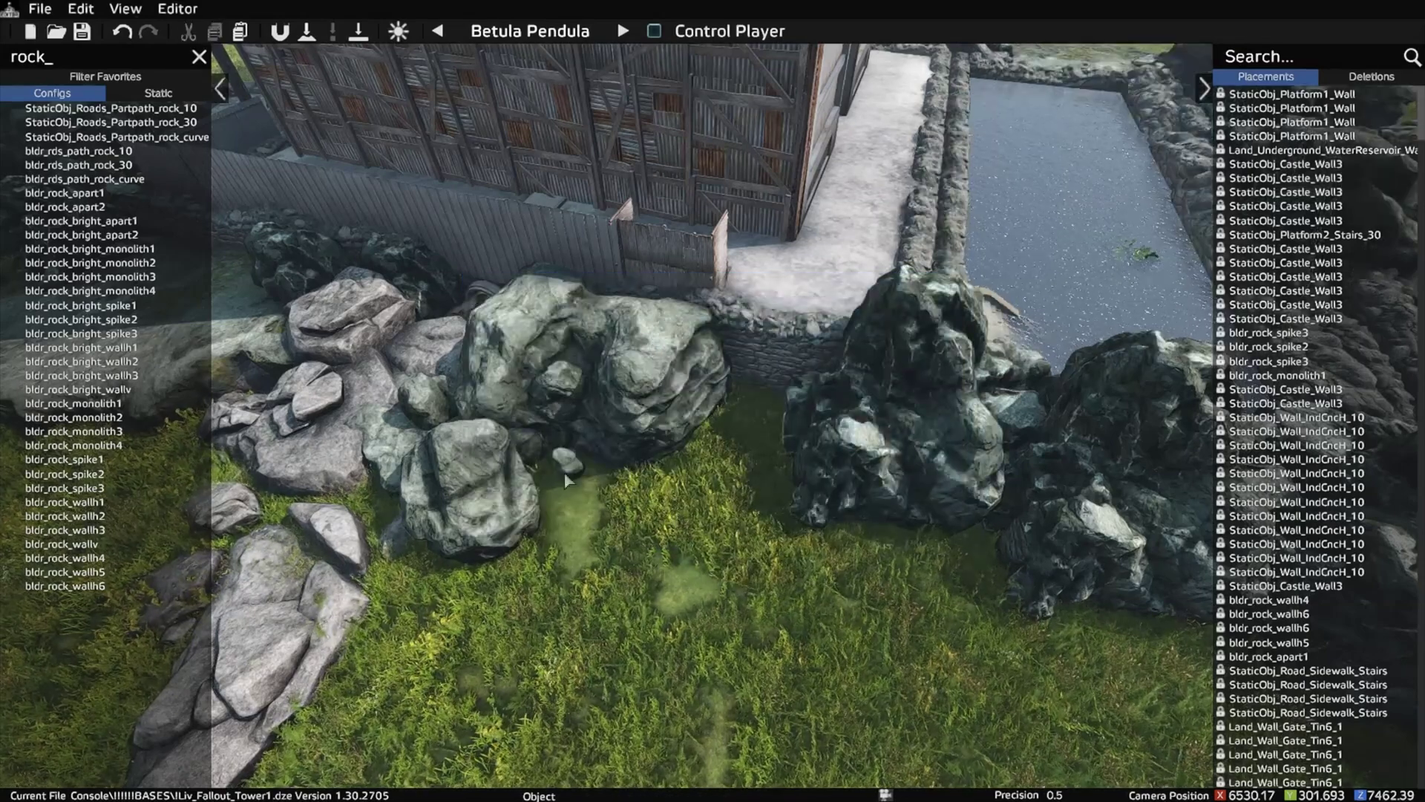
Step: Place a bldr_rock_spike3 in the gap between the boulders at the walkway's end, nudging it to about 6544, 285, 7464
drag(65, 488, 673, 494)
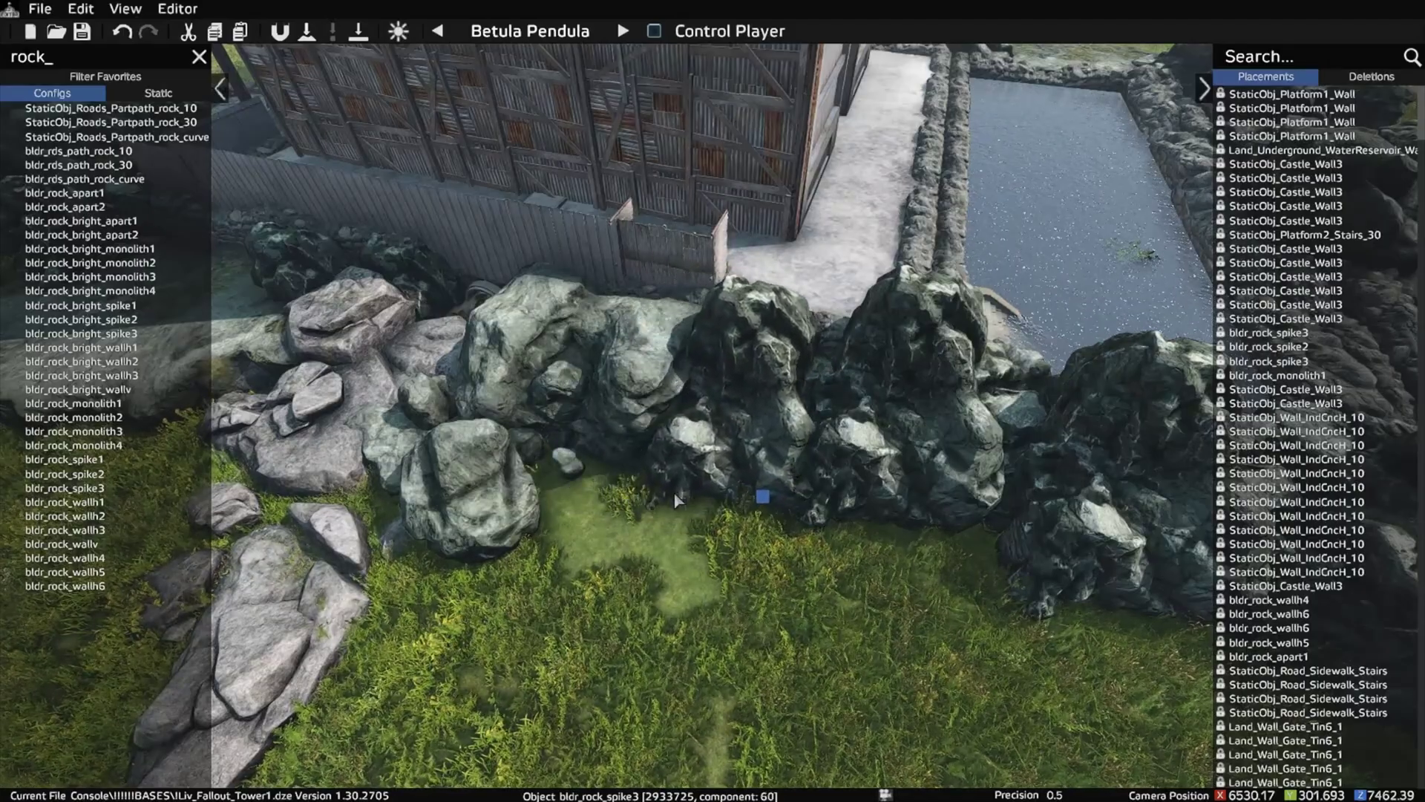
right_drag(673, 494, 460, 535)
key(w)
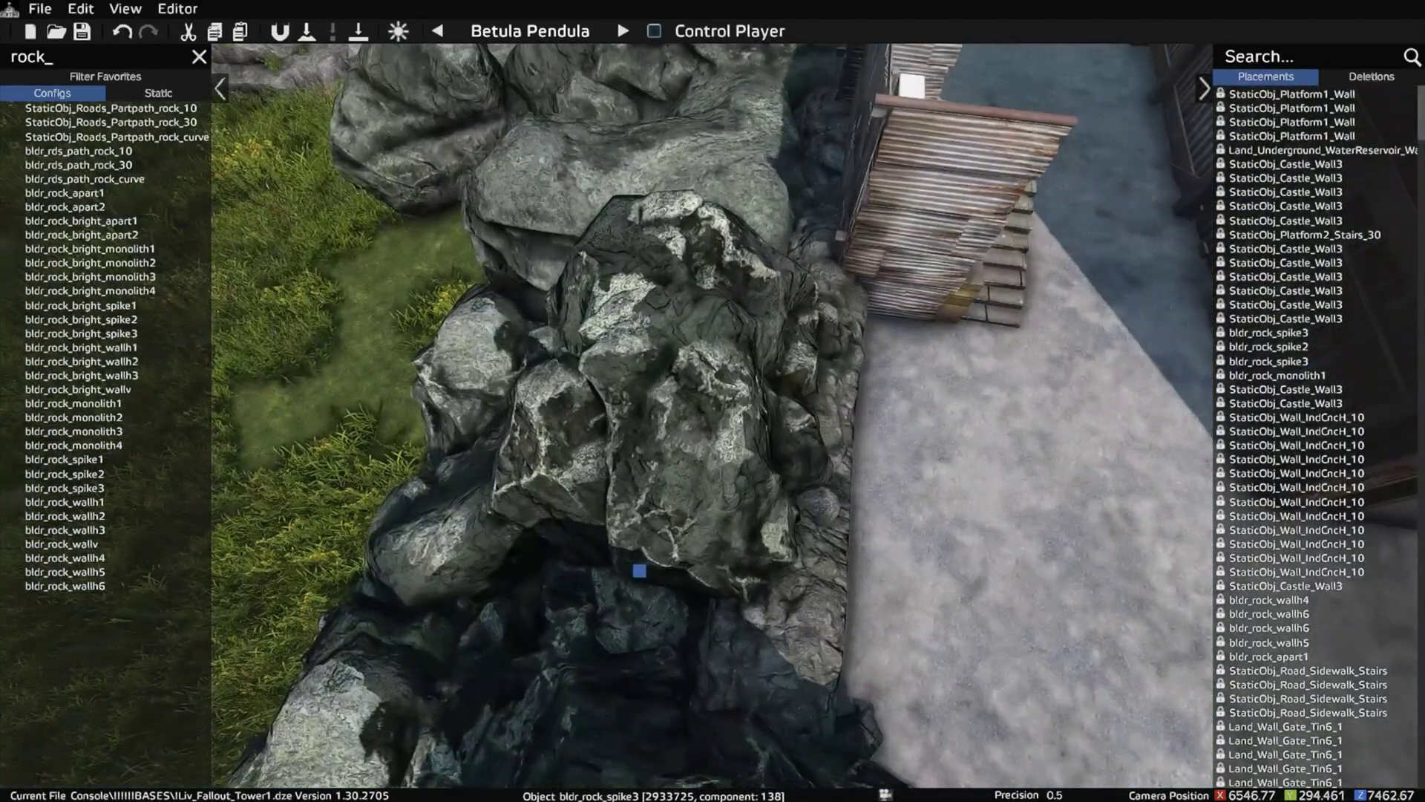
key(Up)
key(Down)
key(Down)
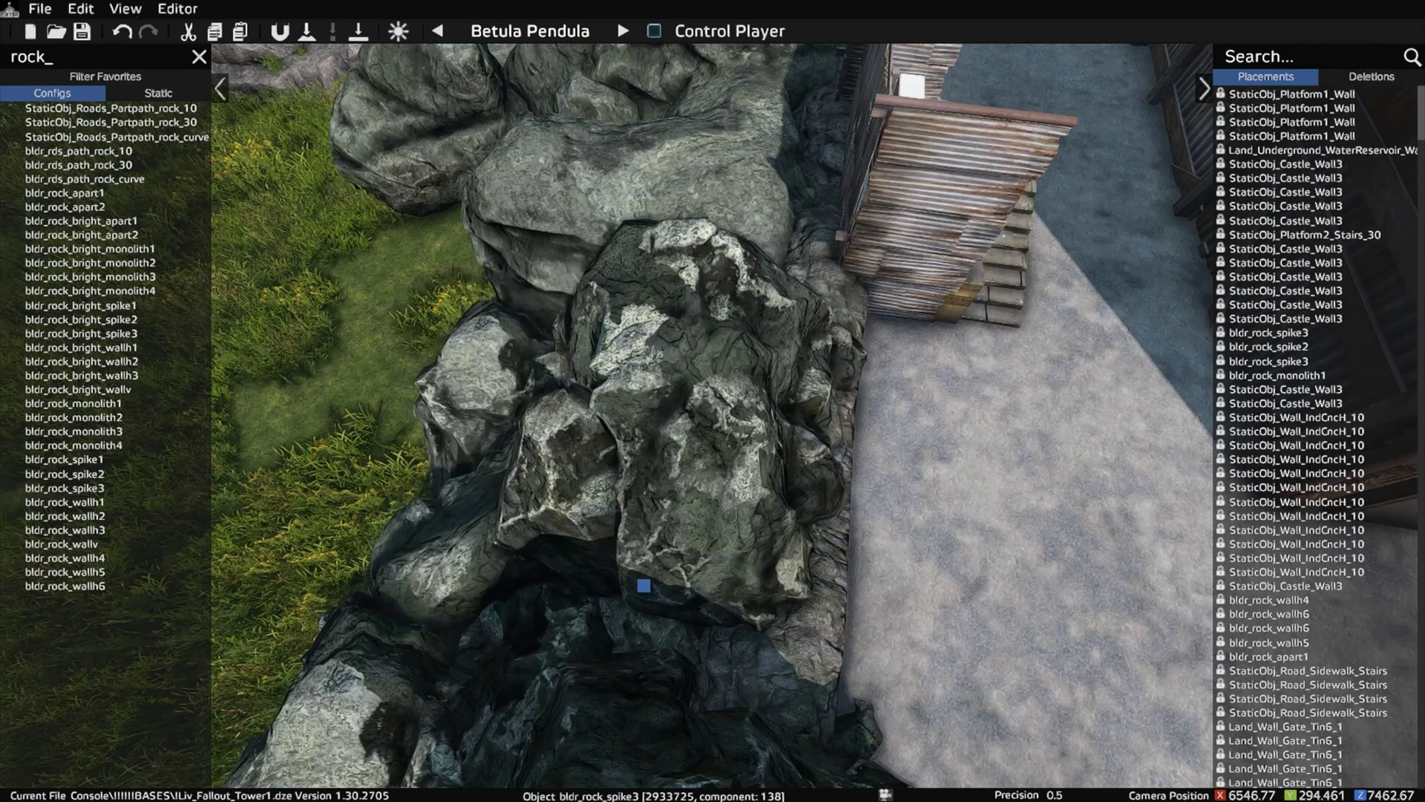
key(Left)
click(648, 576)
Step: Save the tower project under its current file name
right_drag(648, 576, 831, 193)
key(q)
key(s)
key(ctrl+s)
right_drag(713, 401, 713, 519)
key(s)
key(s)
key(q)
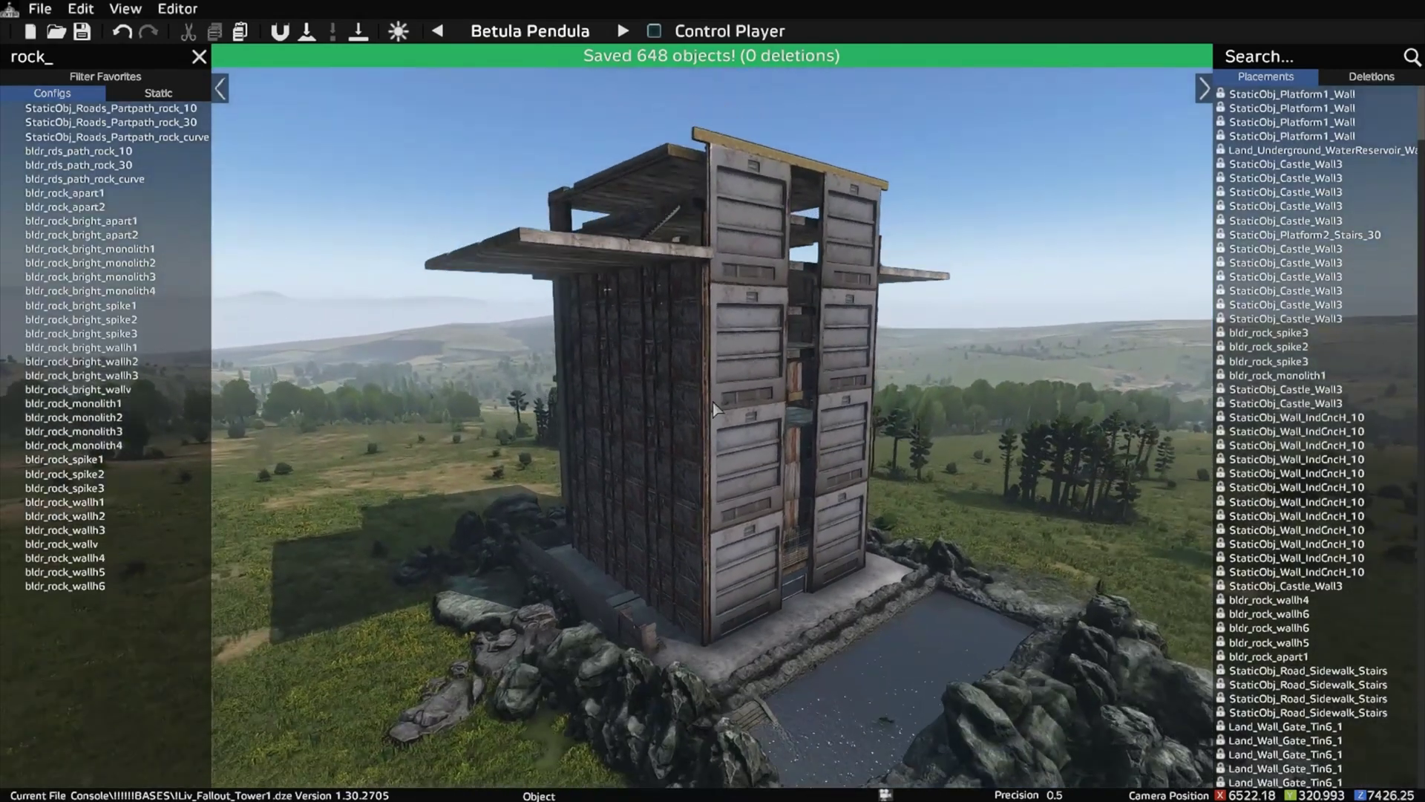
Step: Export the whole build in init.c format to the DZB folder as LivTower1
click(53, 17)
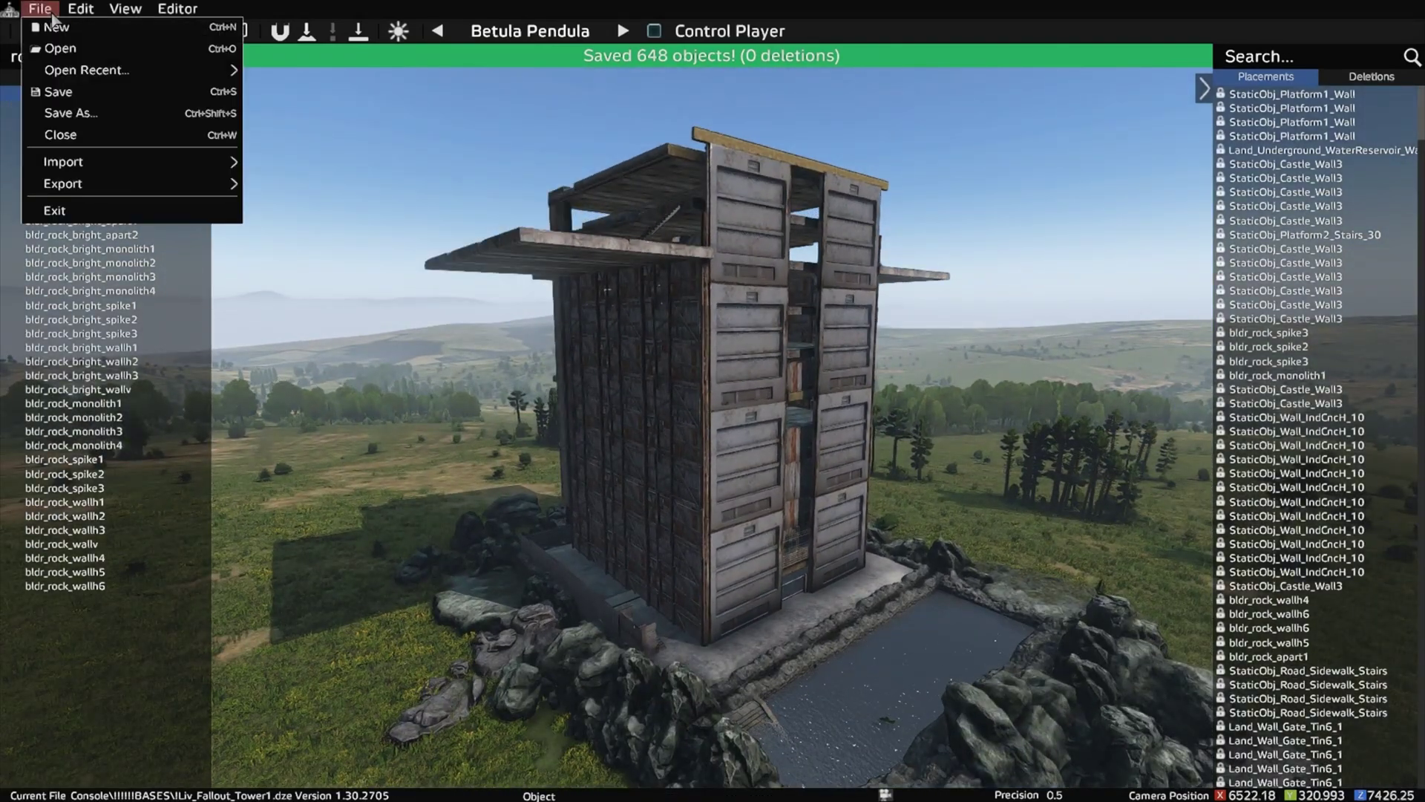
mouse_move(69, 187)
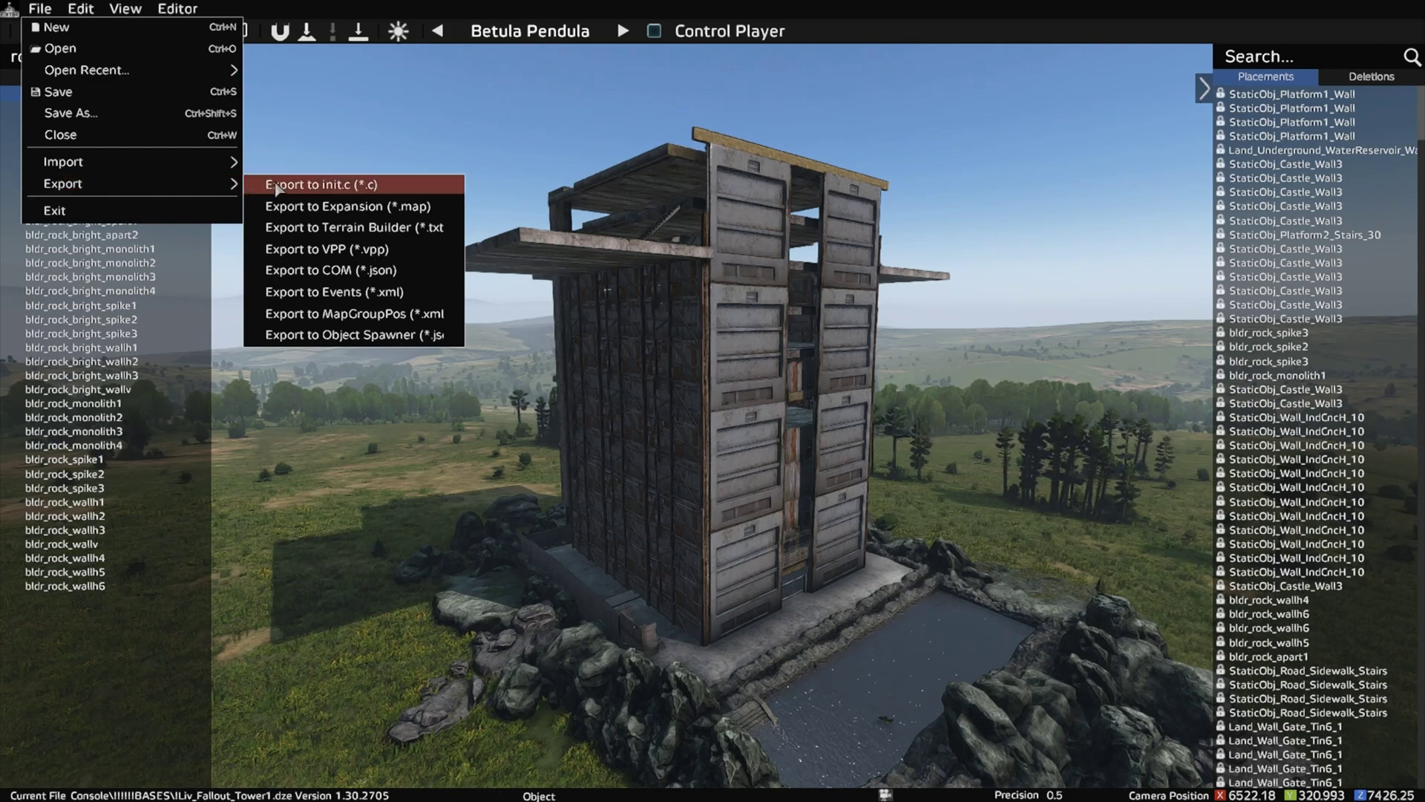
click(279, 185)
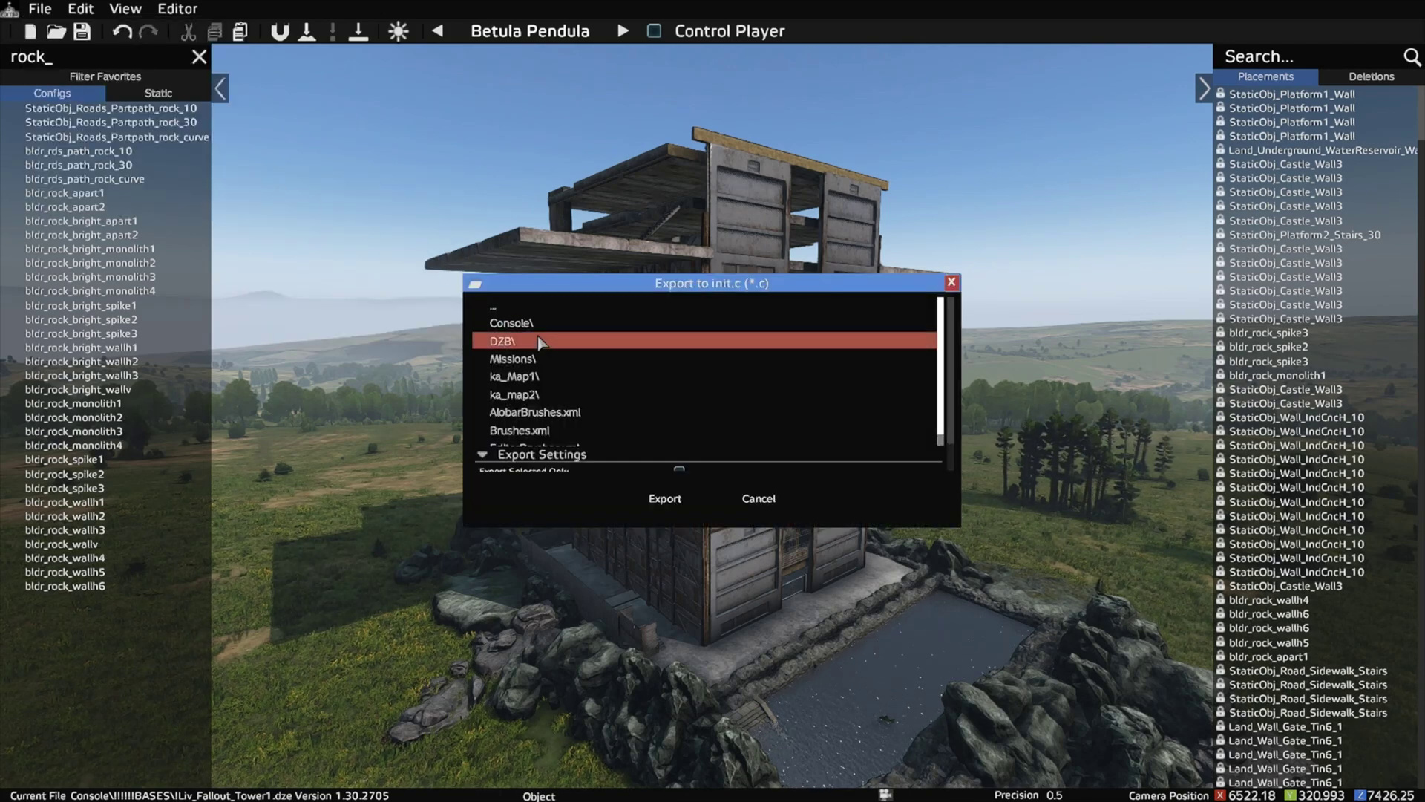
double_click(540, 342)
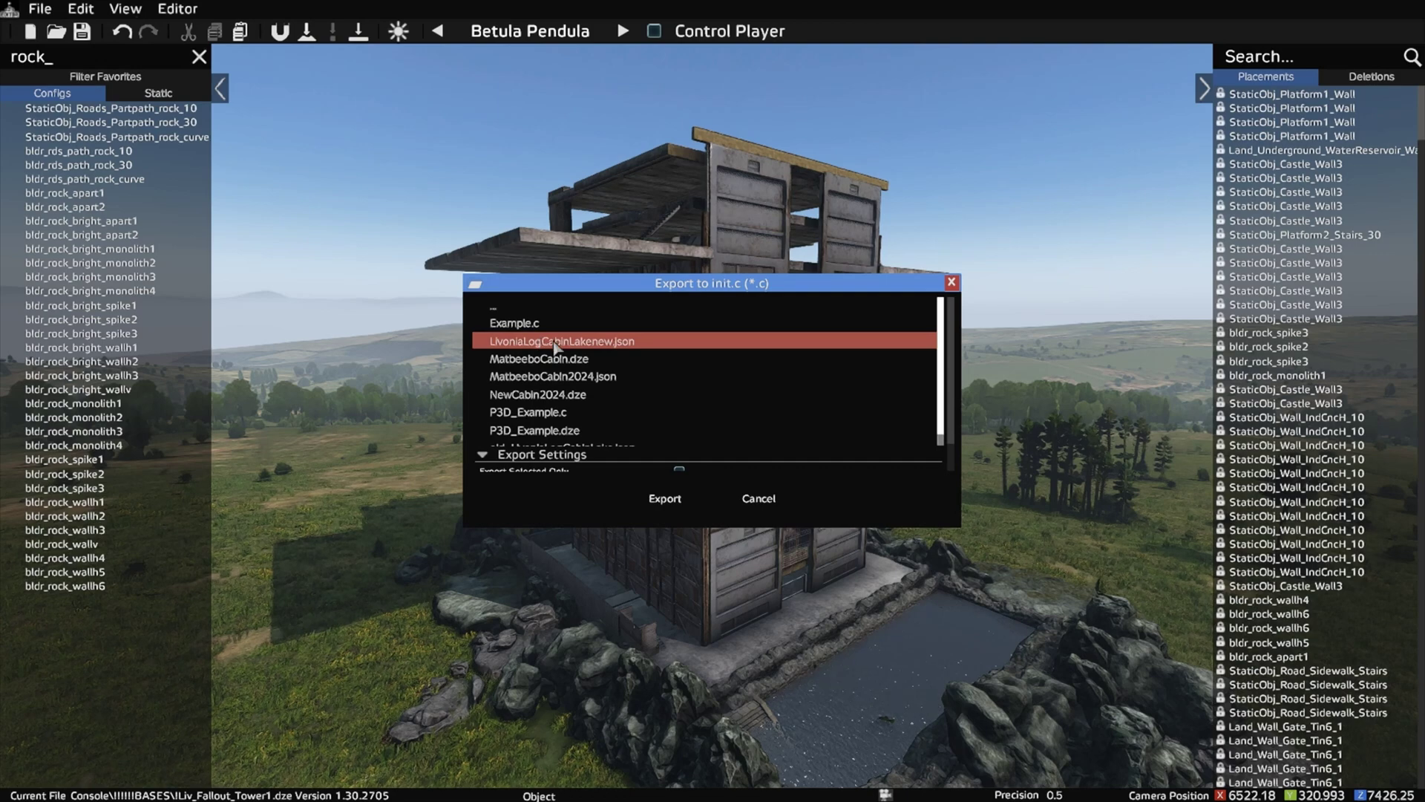
scroll(695, 439, down, 1)
scroll(702, 459, down, 1)
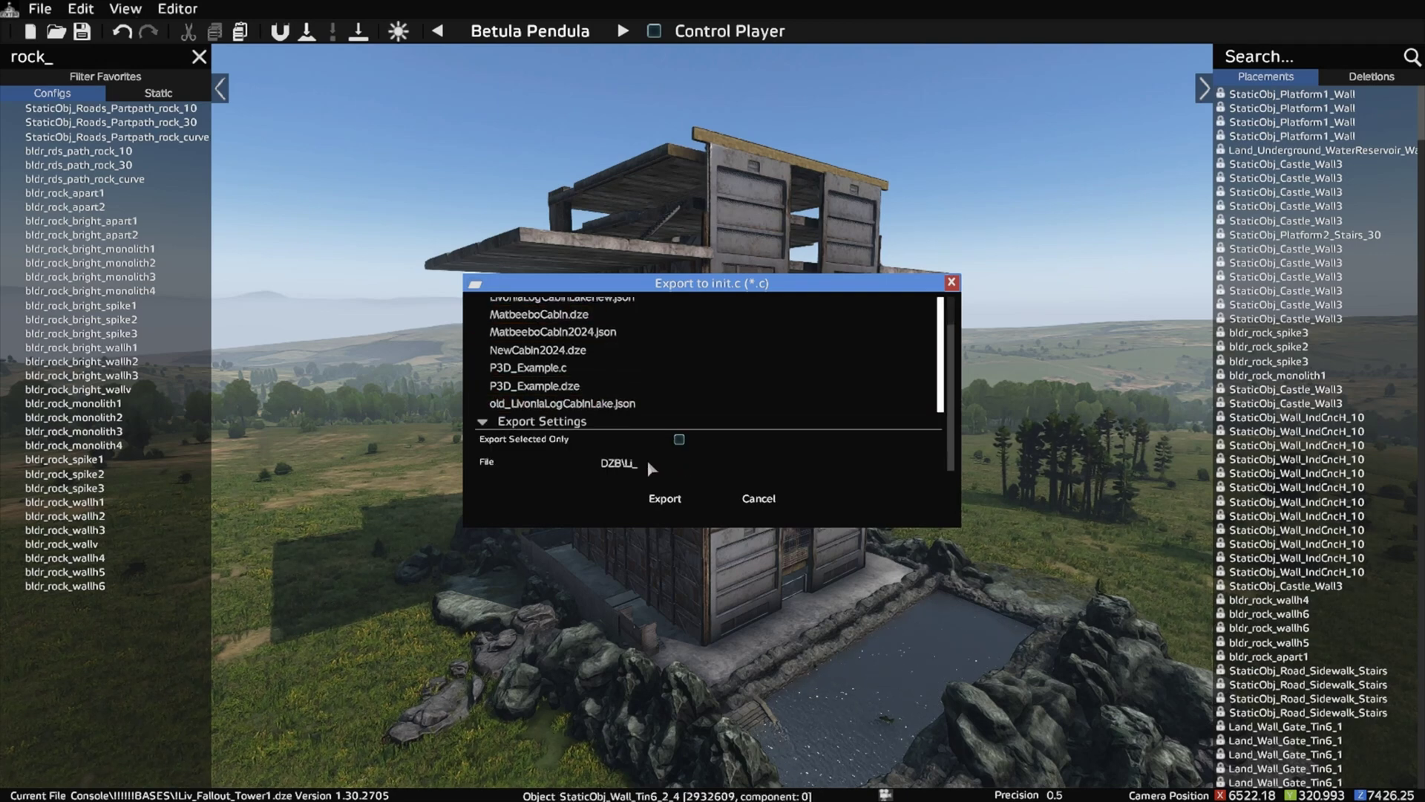
text(vTower1)
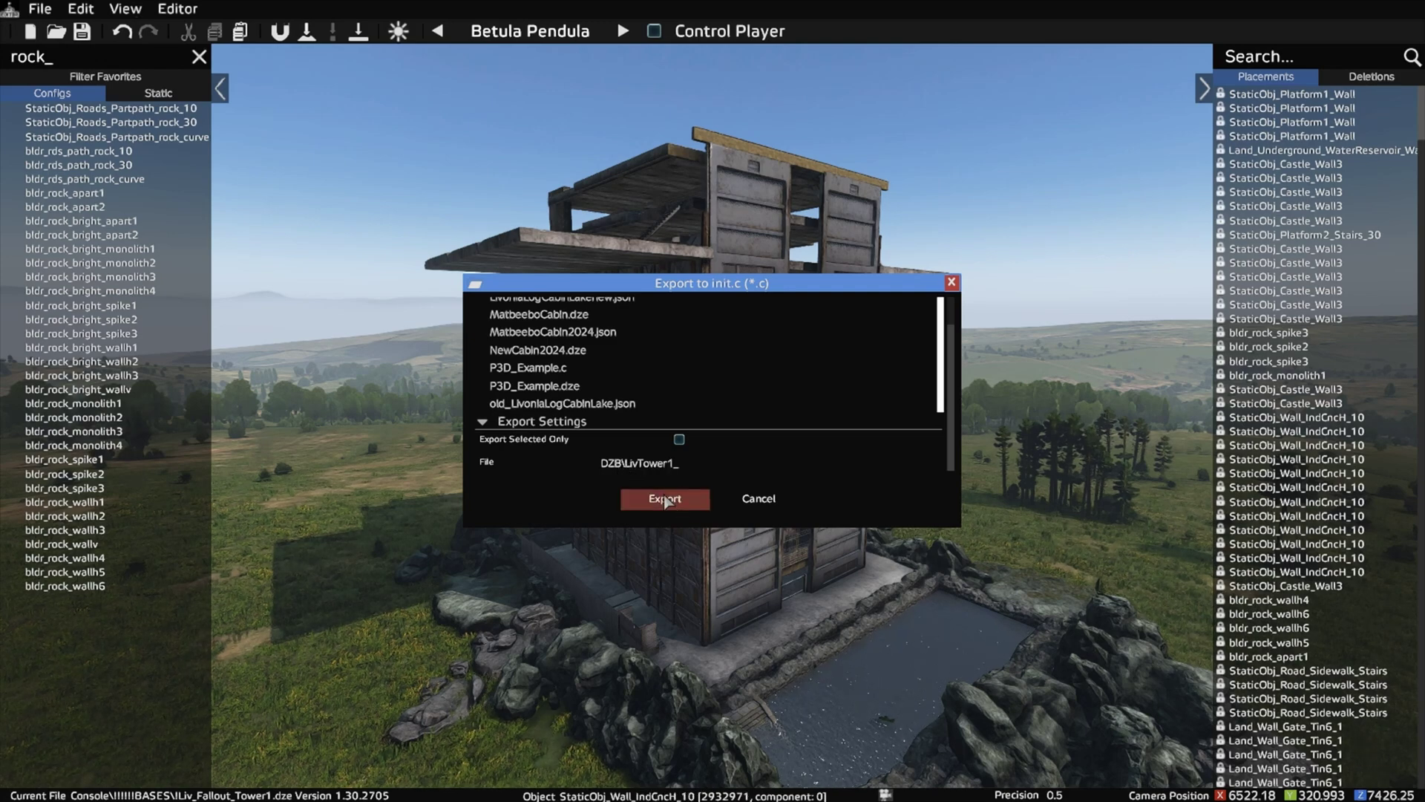
click(665, 499)
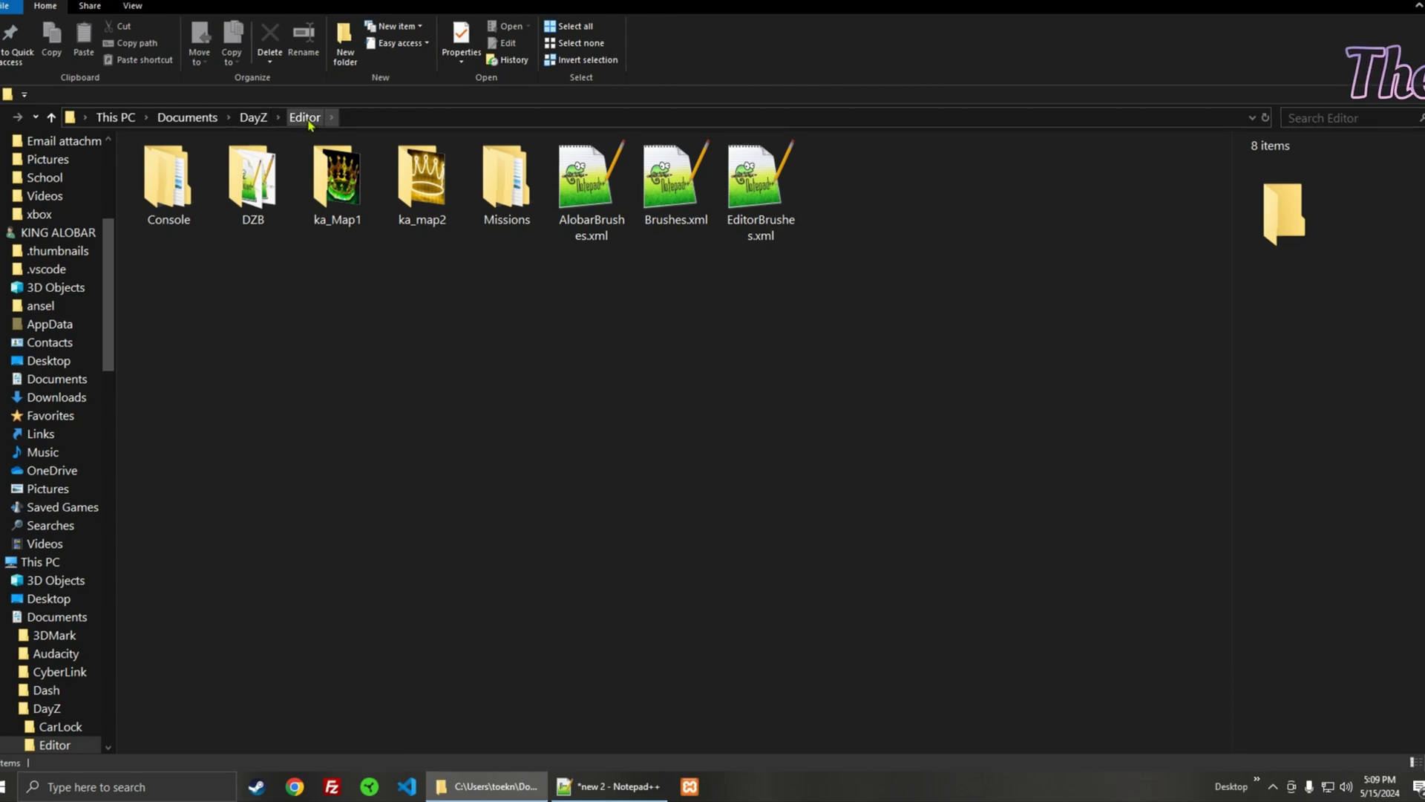
Step: In File Explorer, go to Documents\DayZ\Editor\DZB, sort the files by modification date and open LivTower1.c in Notepad++
click(253, 117)
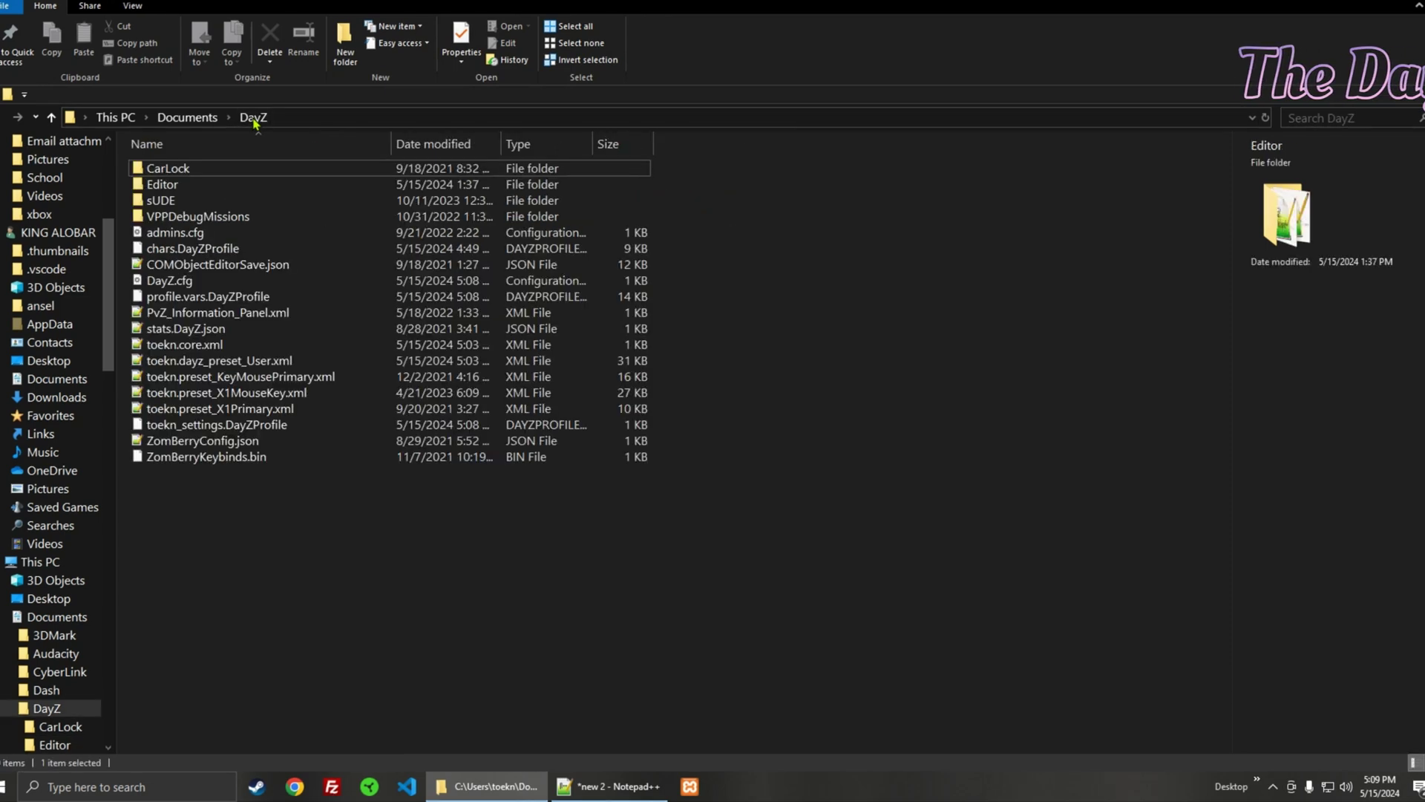
double_click(178, 187)
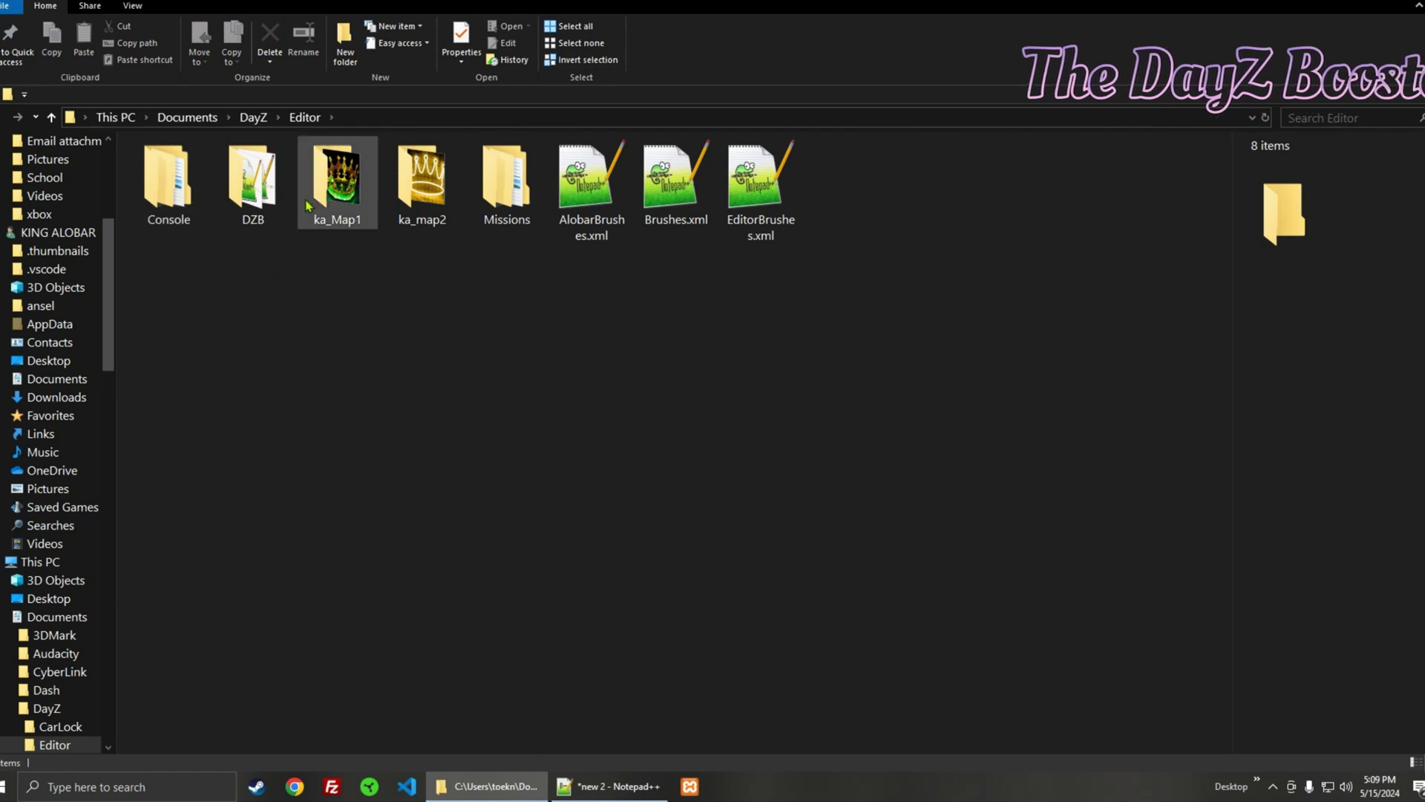
double_click(252, 182)
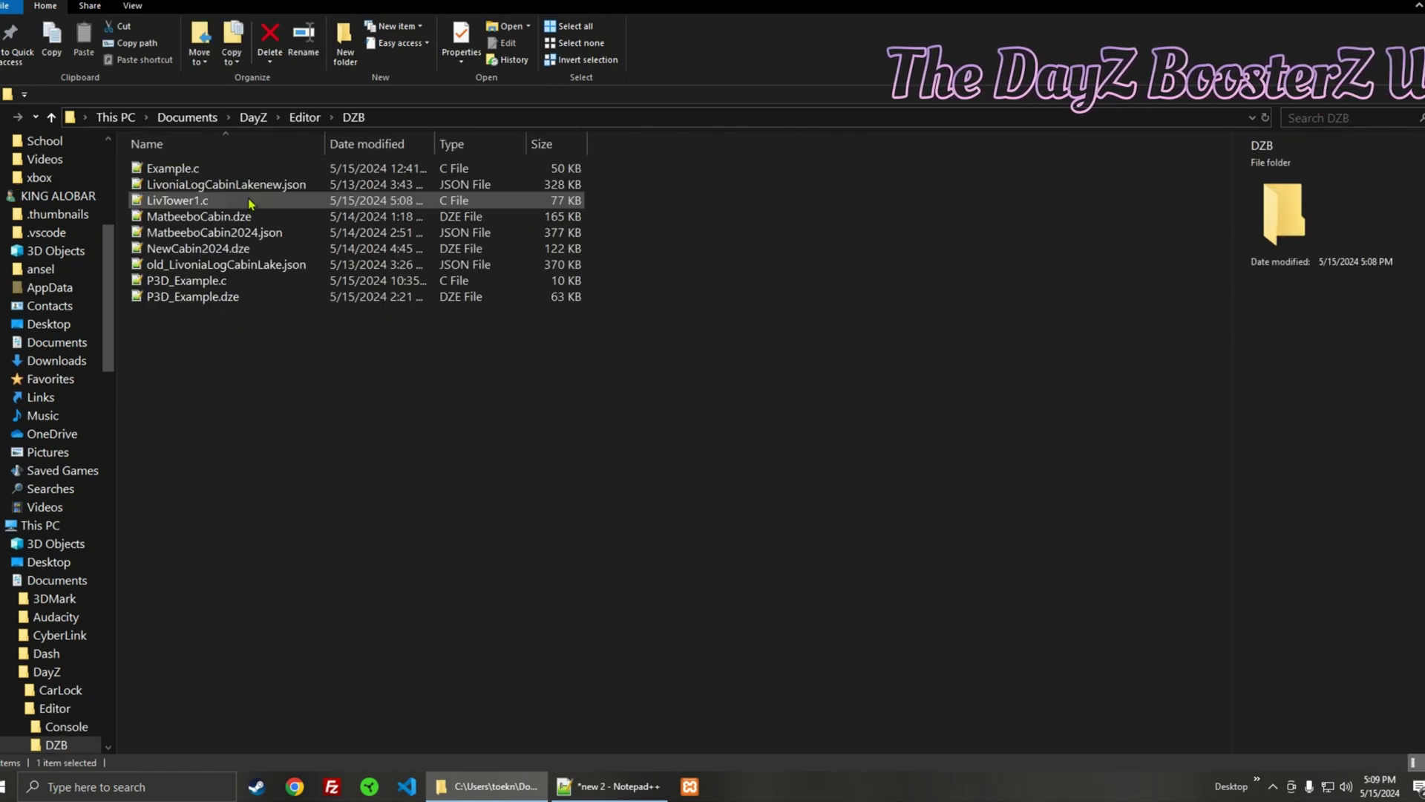
click(375, 143)
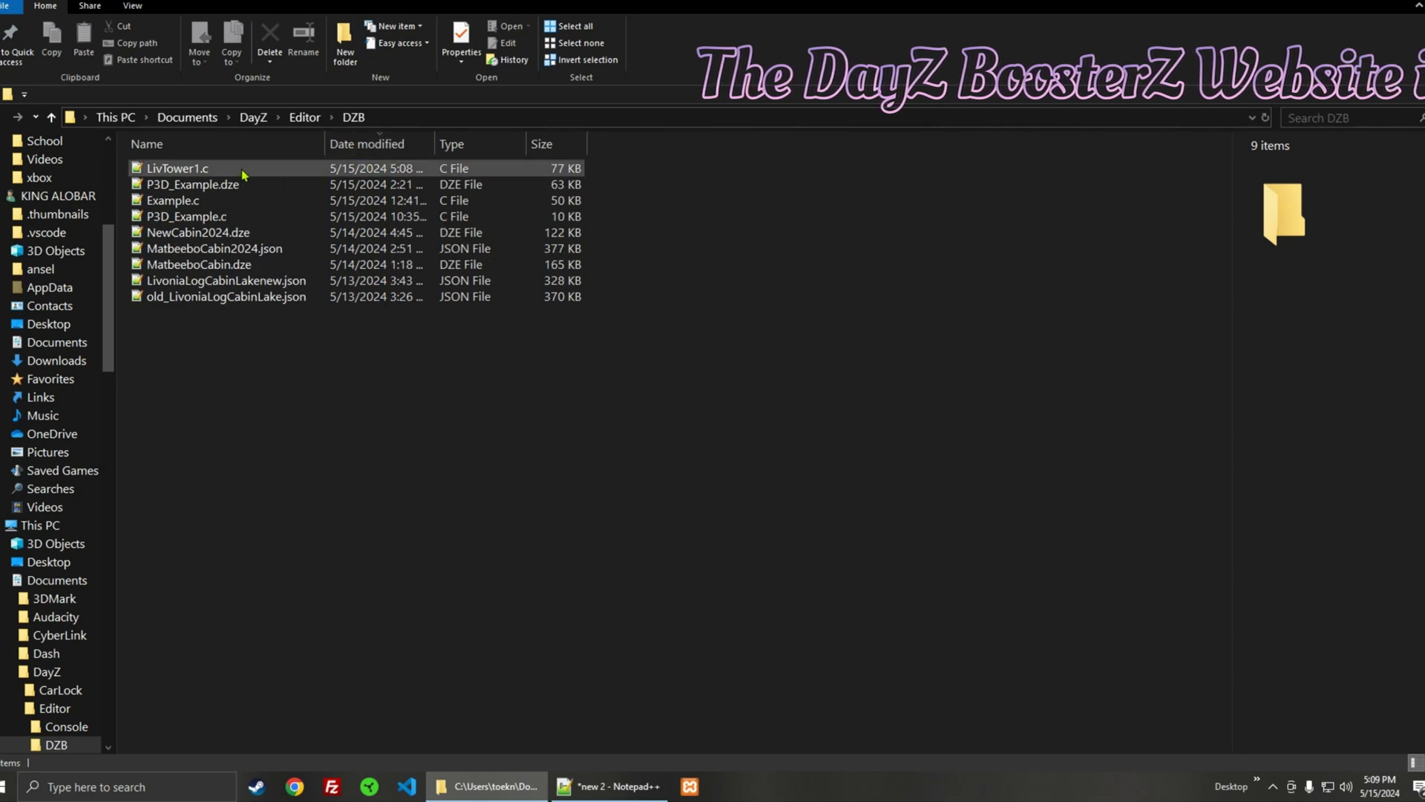
double_click(244, 170)
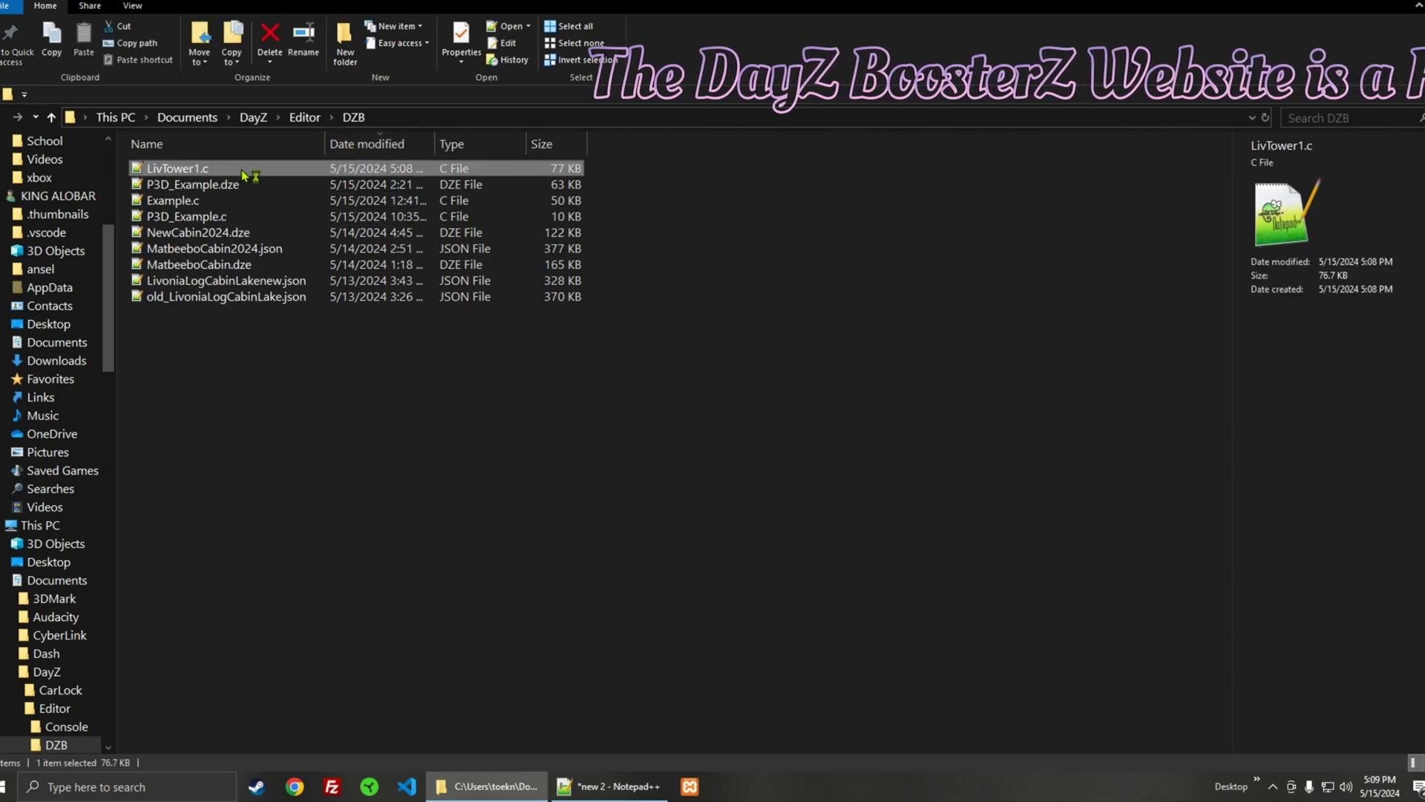
Step: Delete the blank lines and loot-export comments after the last SpawnObject line of LivTower1.c
scroll(554, 332, down, 20)
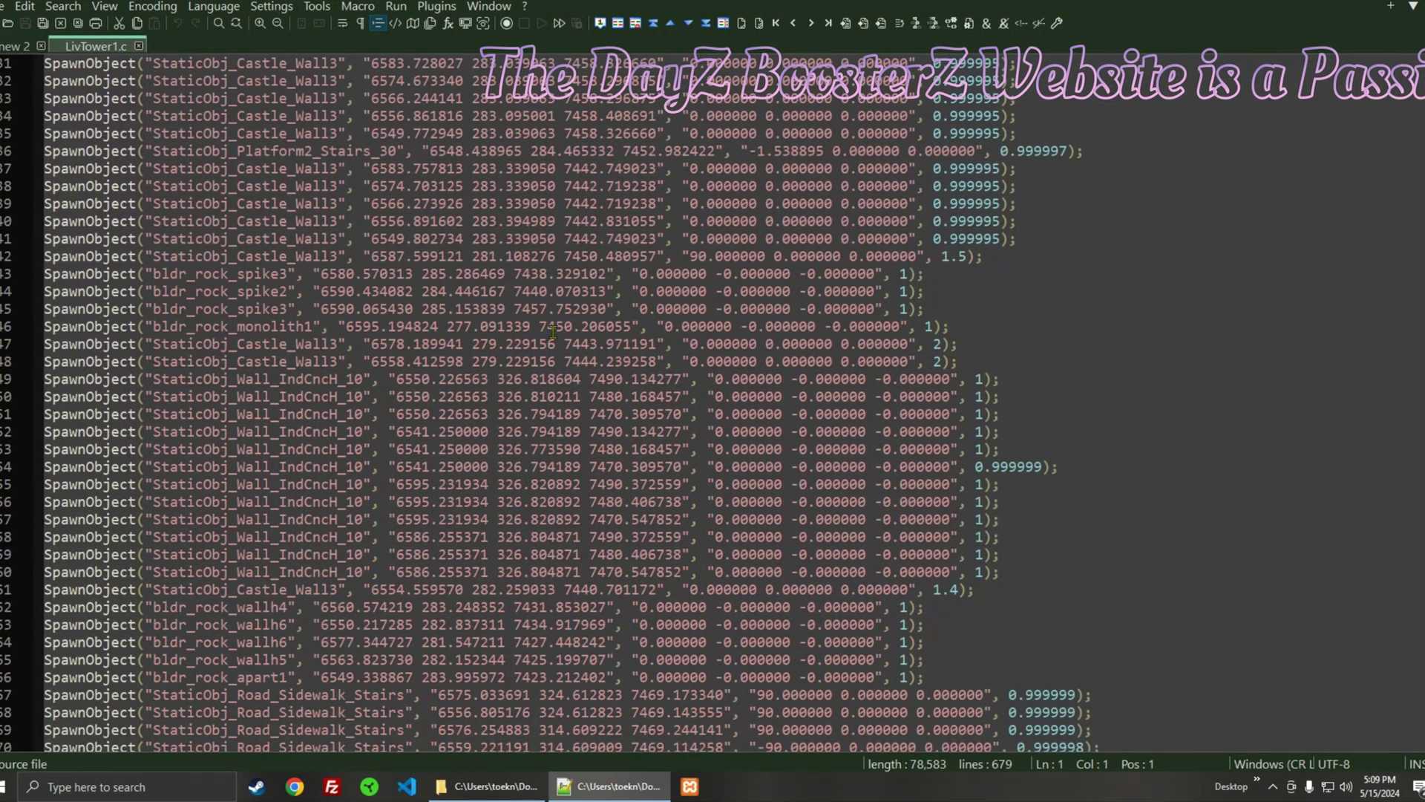
scroll(554, 331, down, 20)
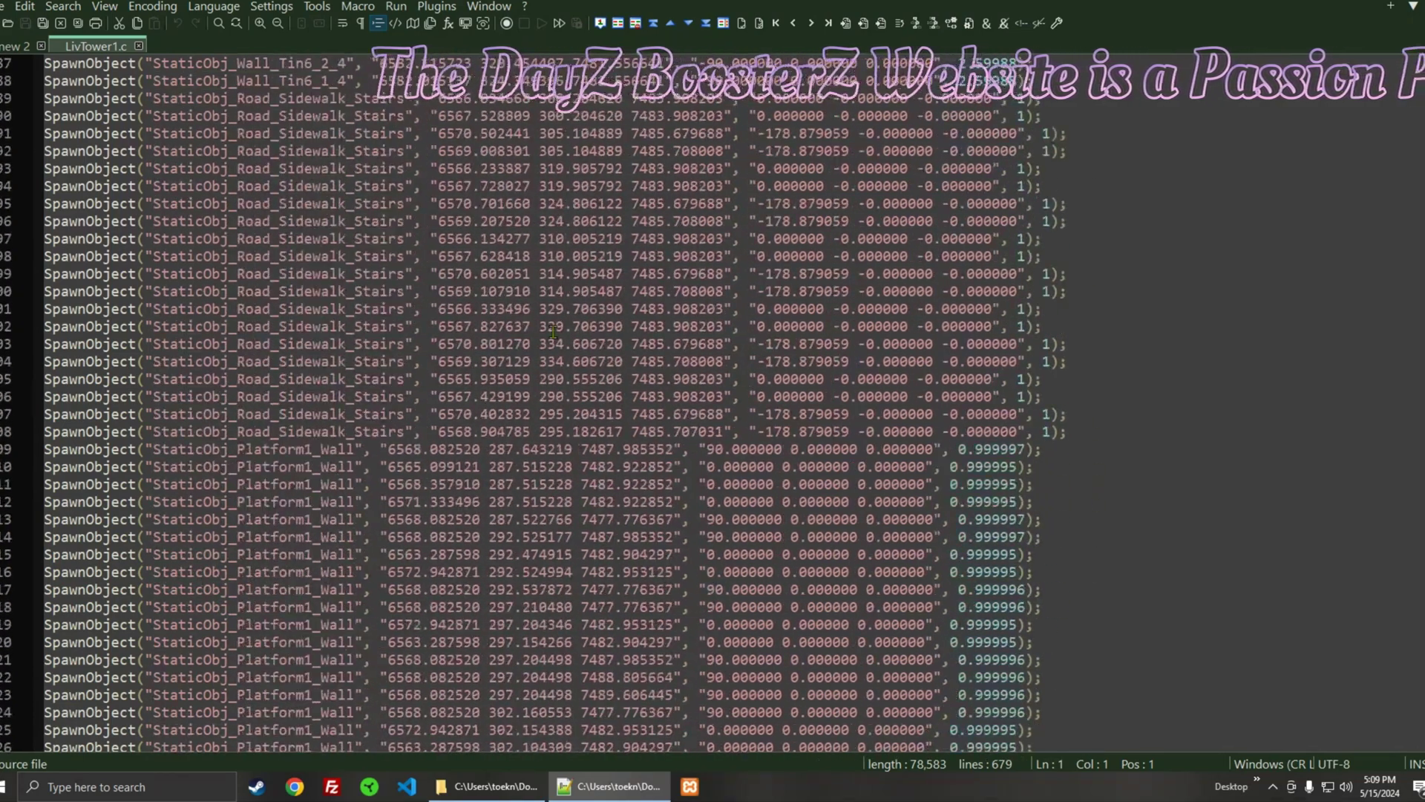
scroll(554, 331, down, 20)
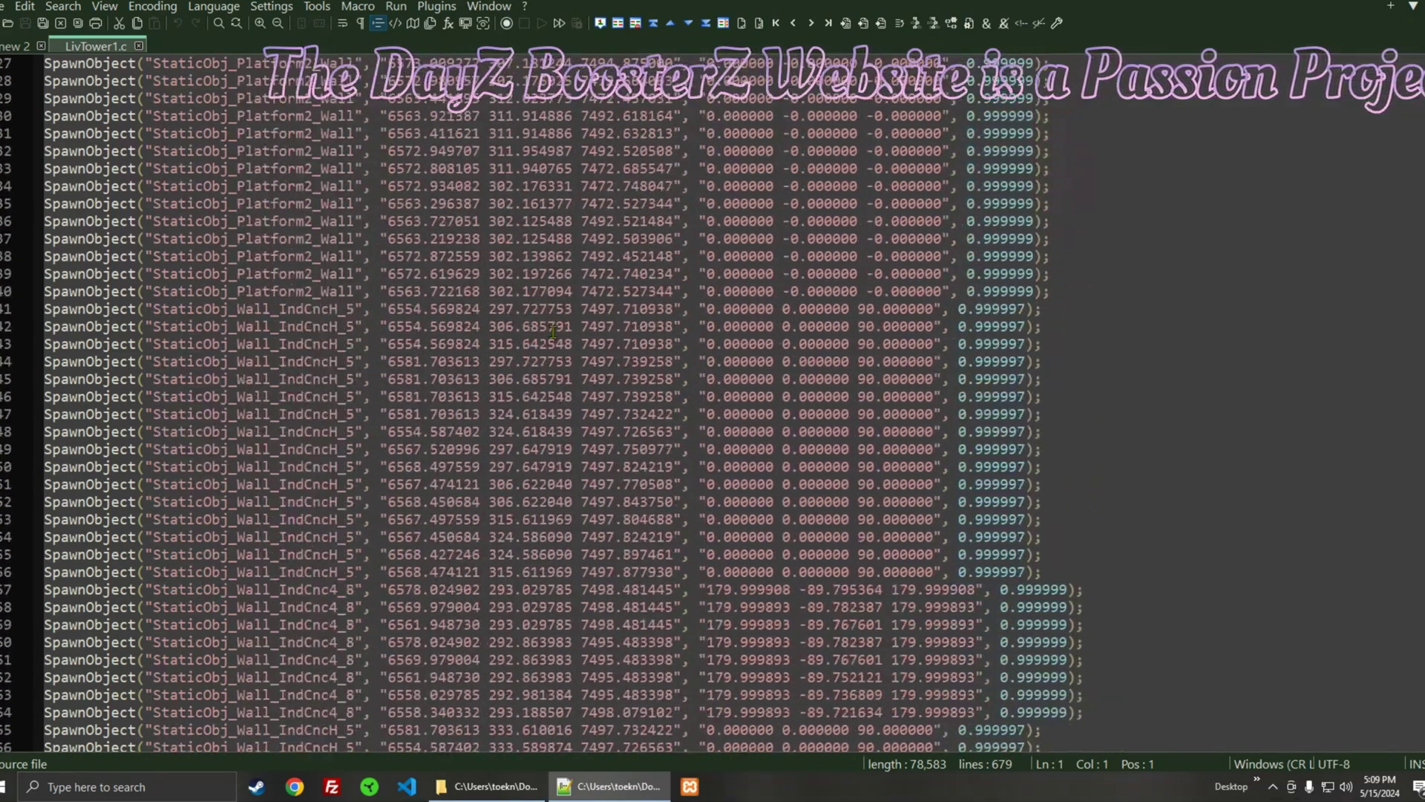
scroll(182, 313, down, 20)
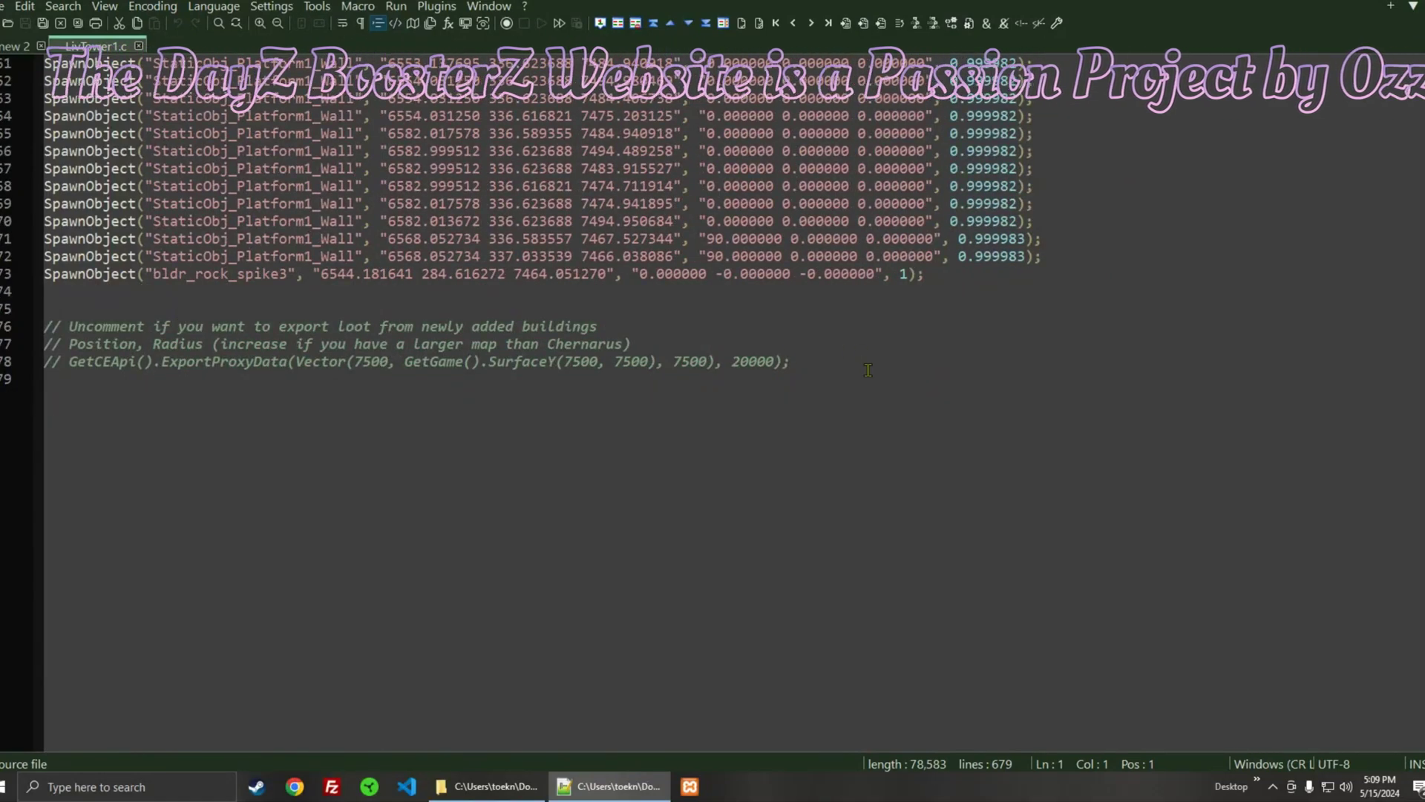
drag(867, 369, 1034, 277)
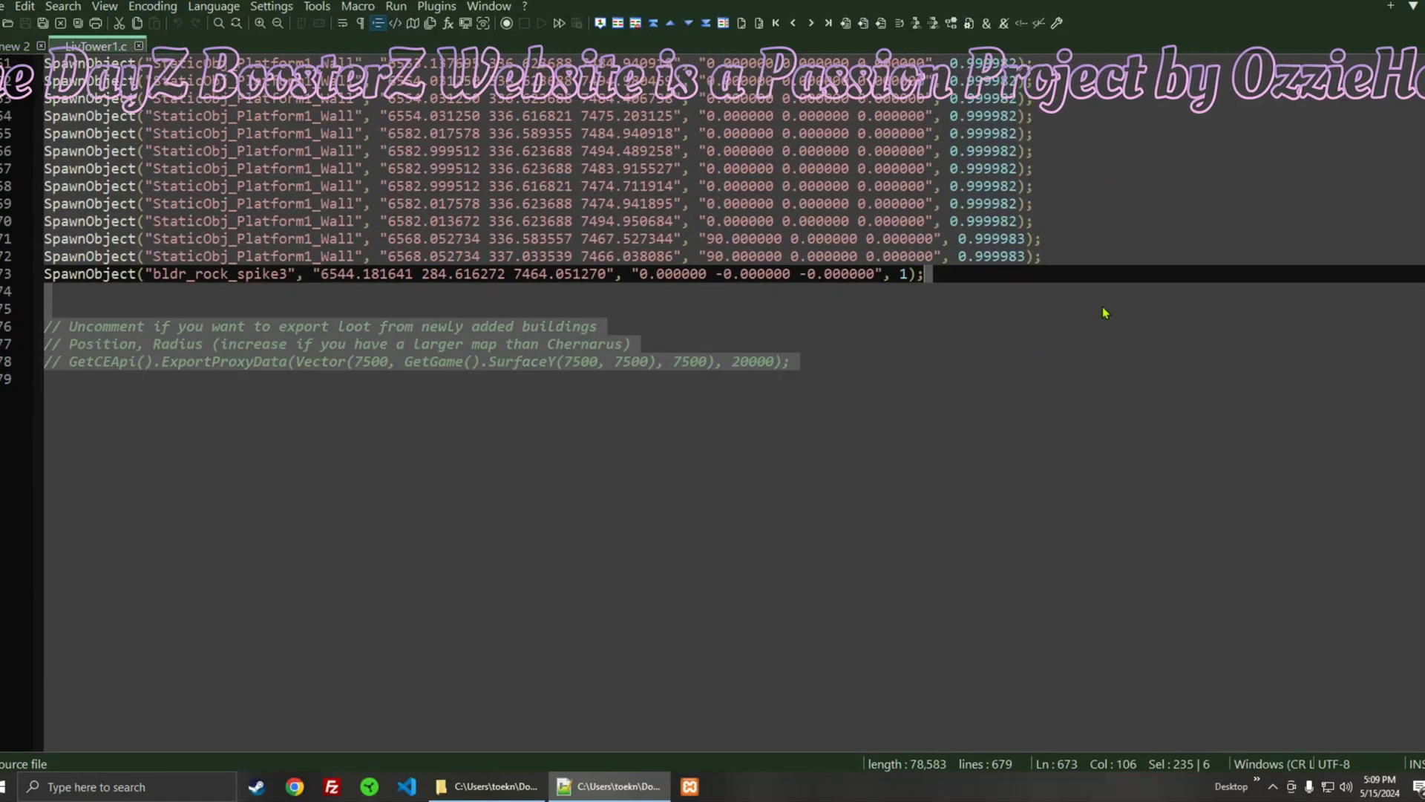
key(Delete)
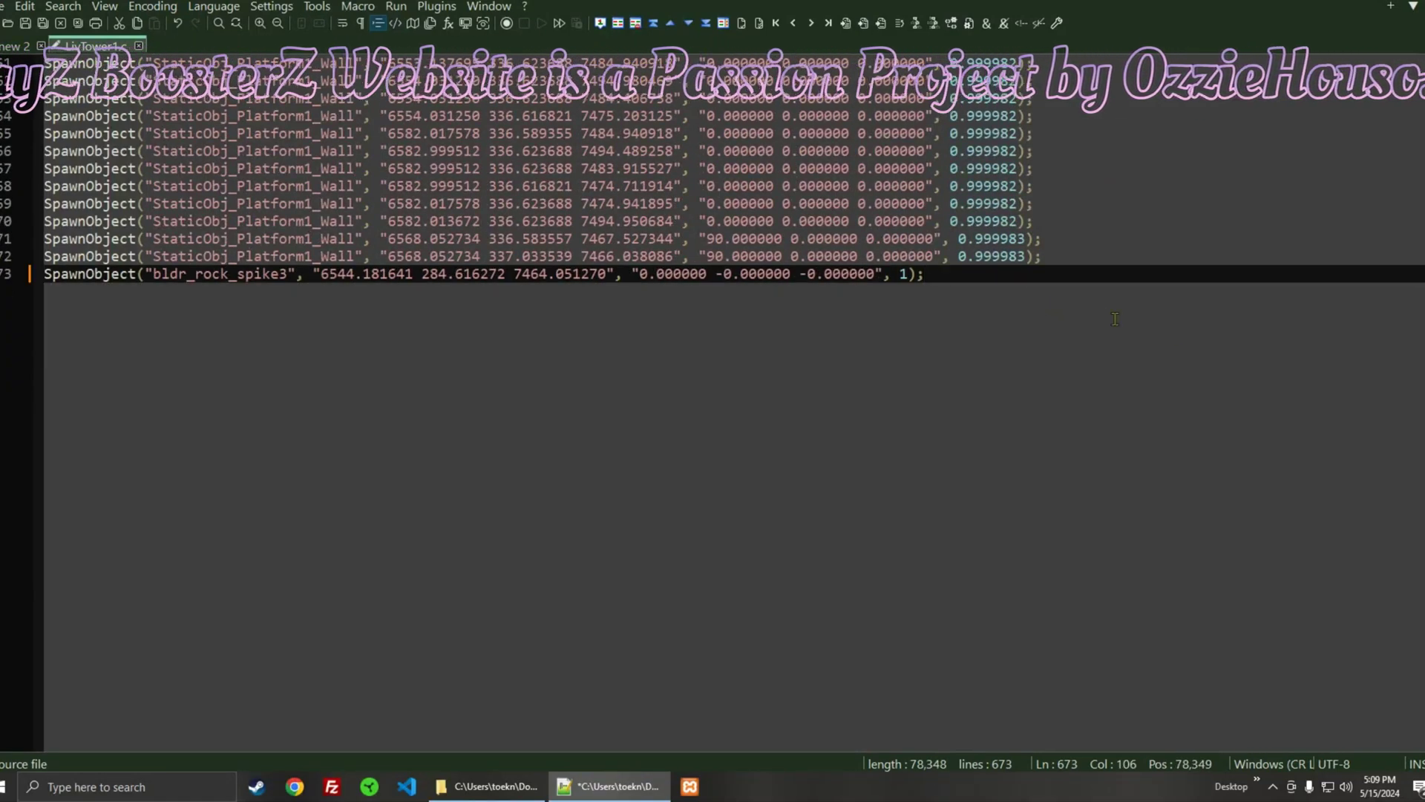
Step: Delete all code above the first SpawnObject line of LivTower1.c and save the file
drag(1420, 720, 1382, 69)
drag(231, 492, 46, 63)
key(Delete)
key(ctrl+s)
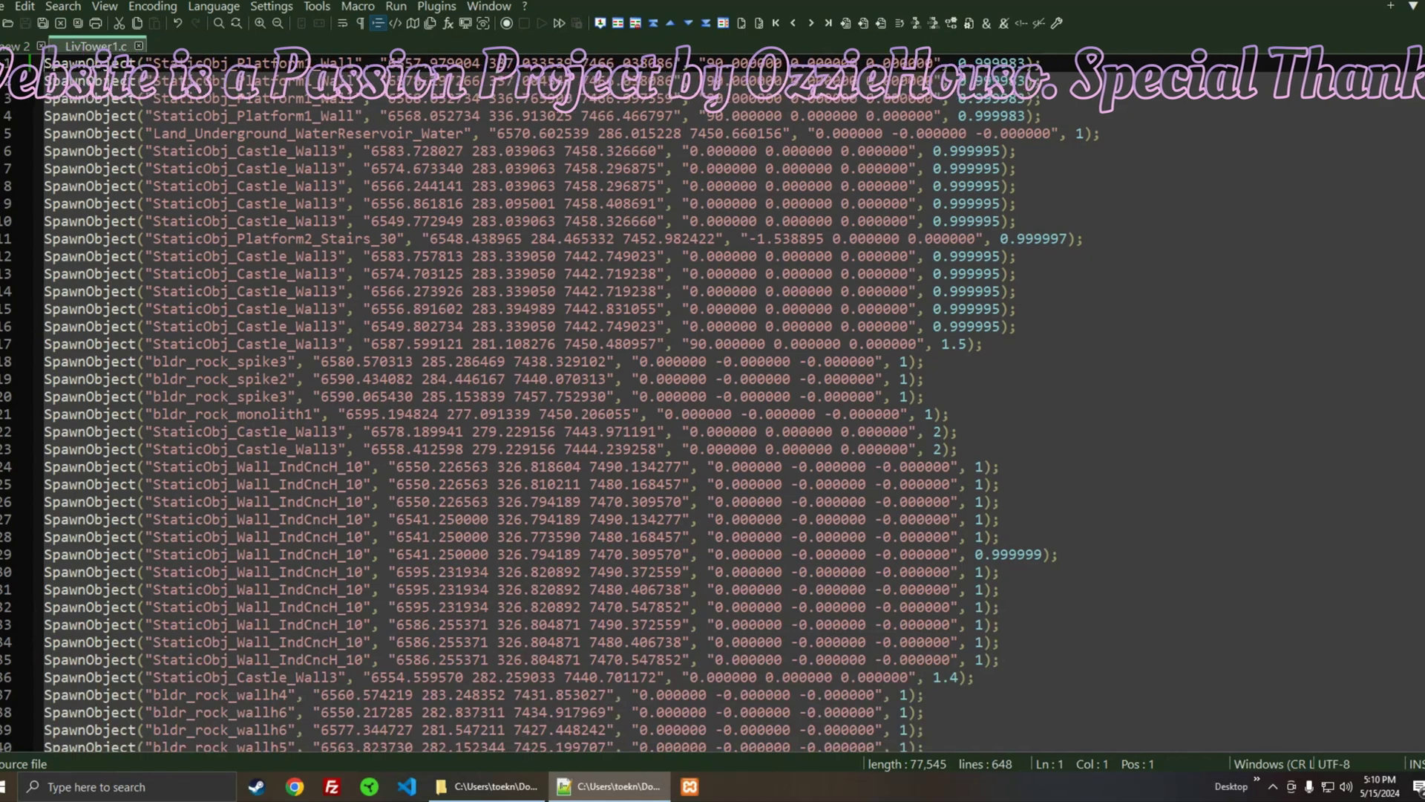
Step: Copy all SpawnObject lines of LivTower1.c, switch to Chrome and open dayzboosterz.com
key(ctrl+a)
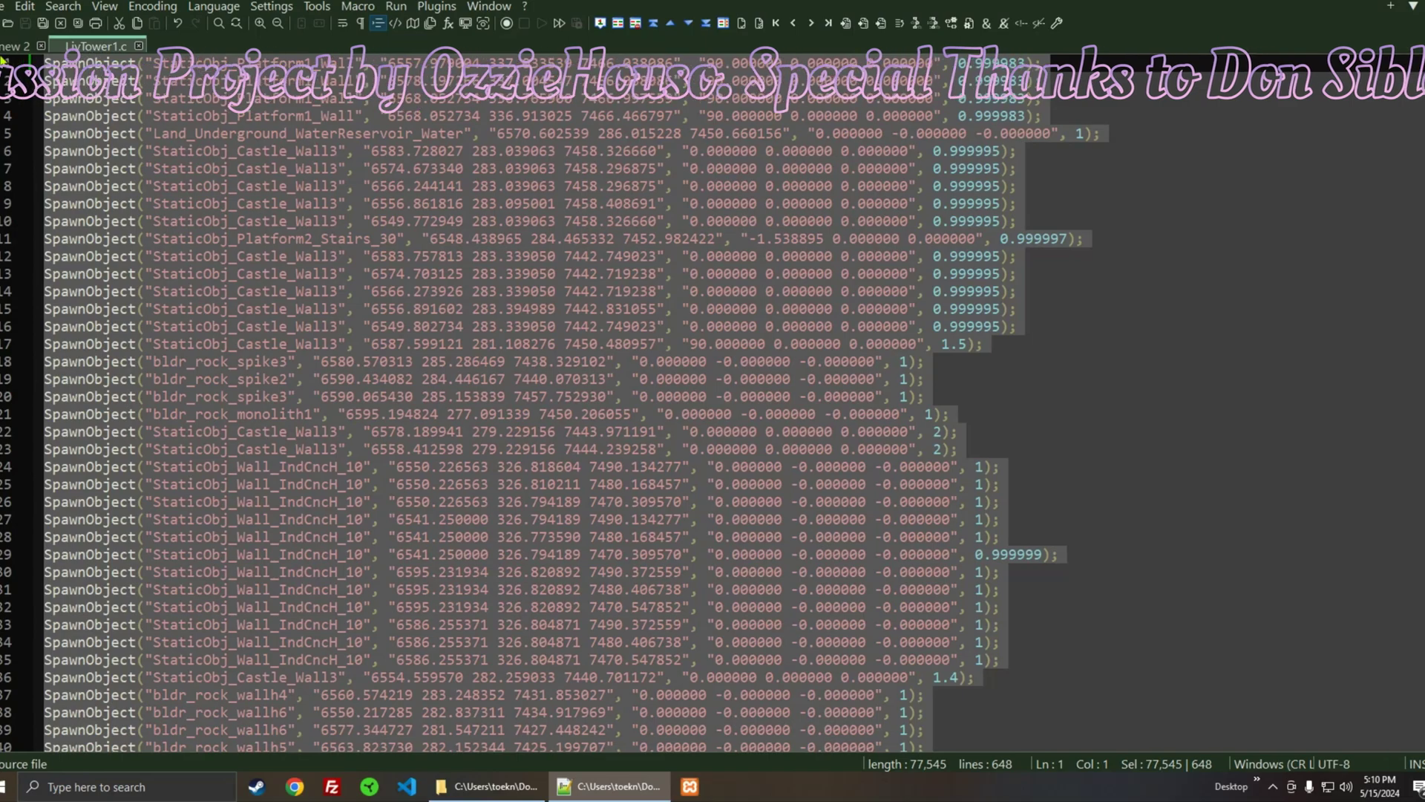
click(295, 786)
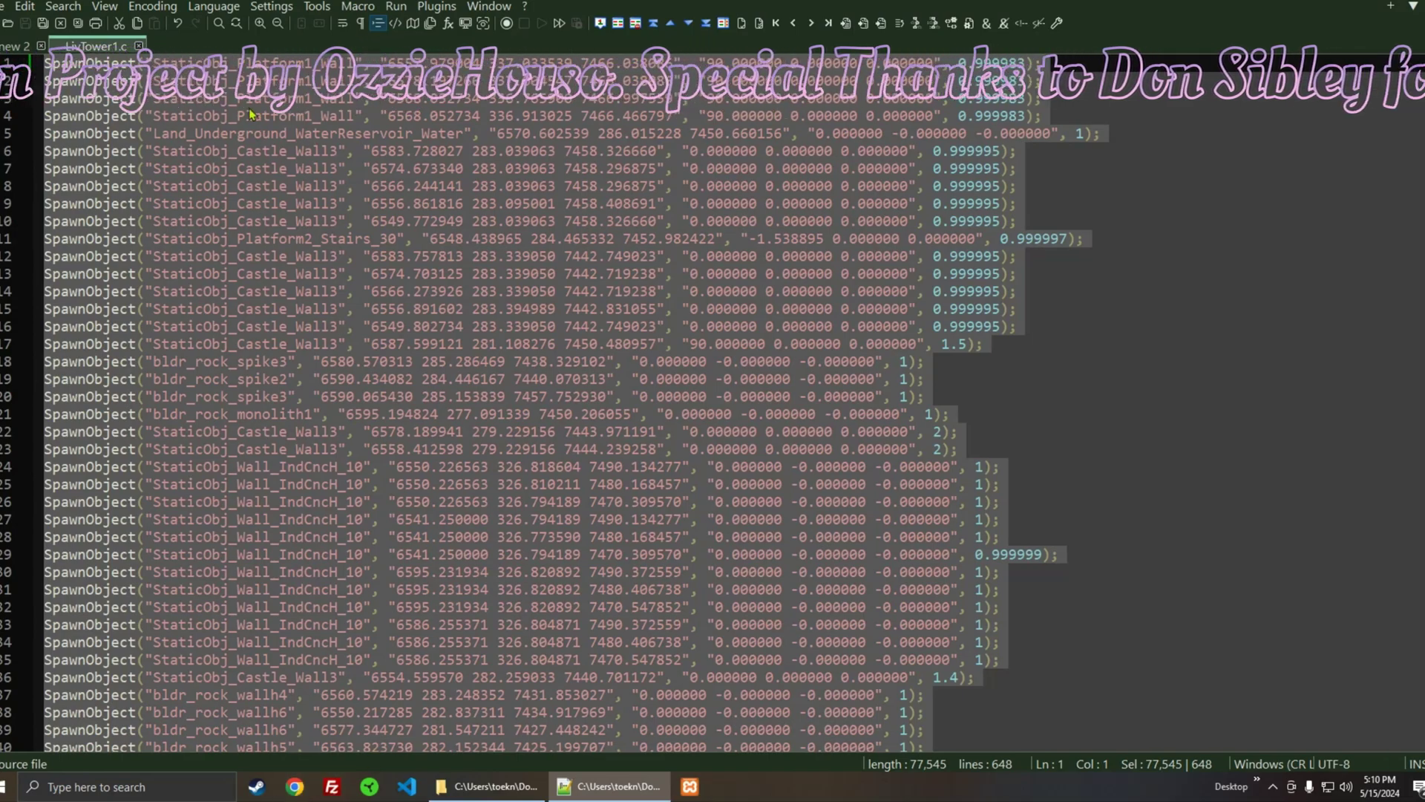
click(248, 45)
text(dayzboosterz.com)
key(Return)
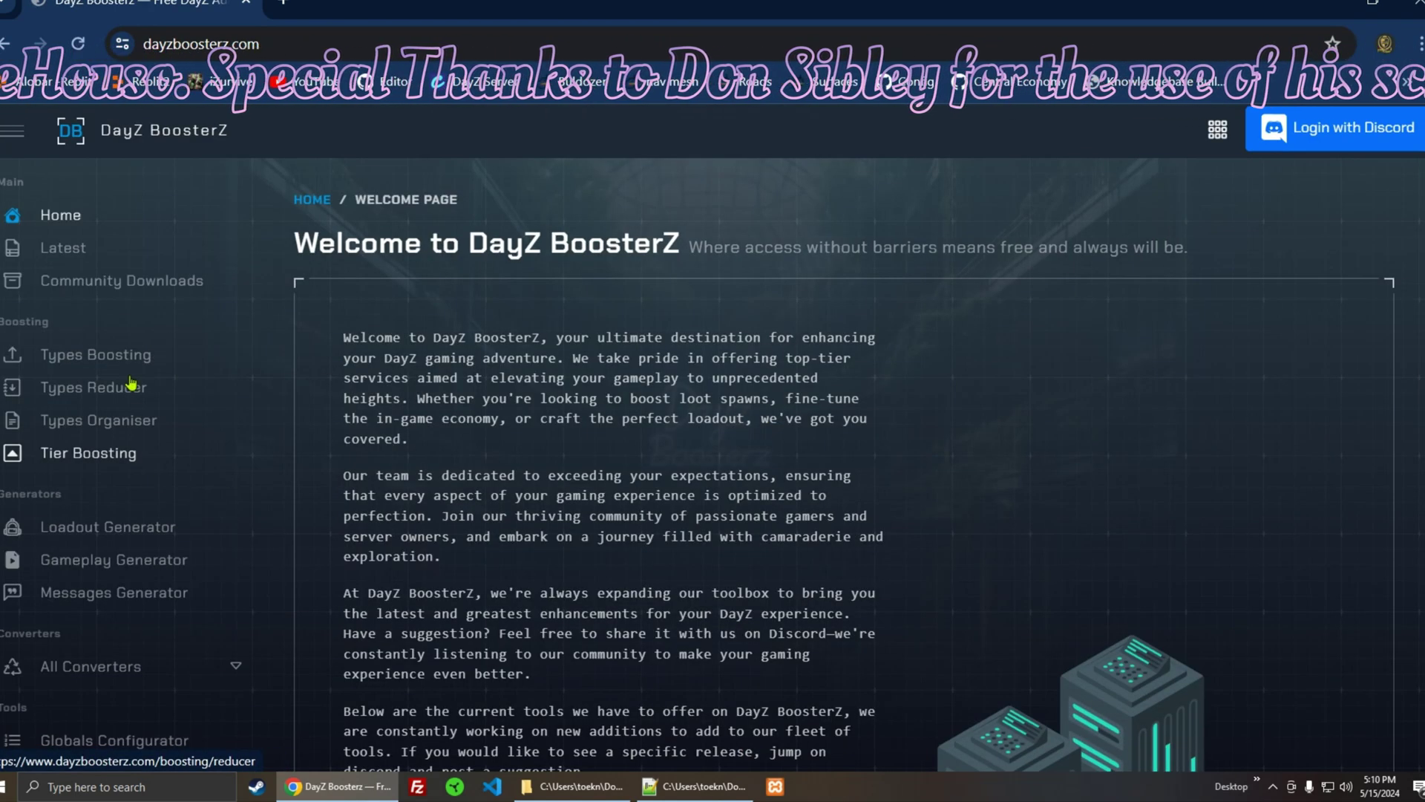
Step: Open the INIT.C to P3D Converter from the site's list of converters
scroll(138, 602, down, 3)
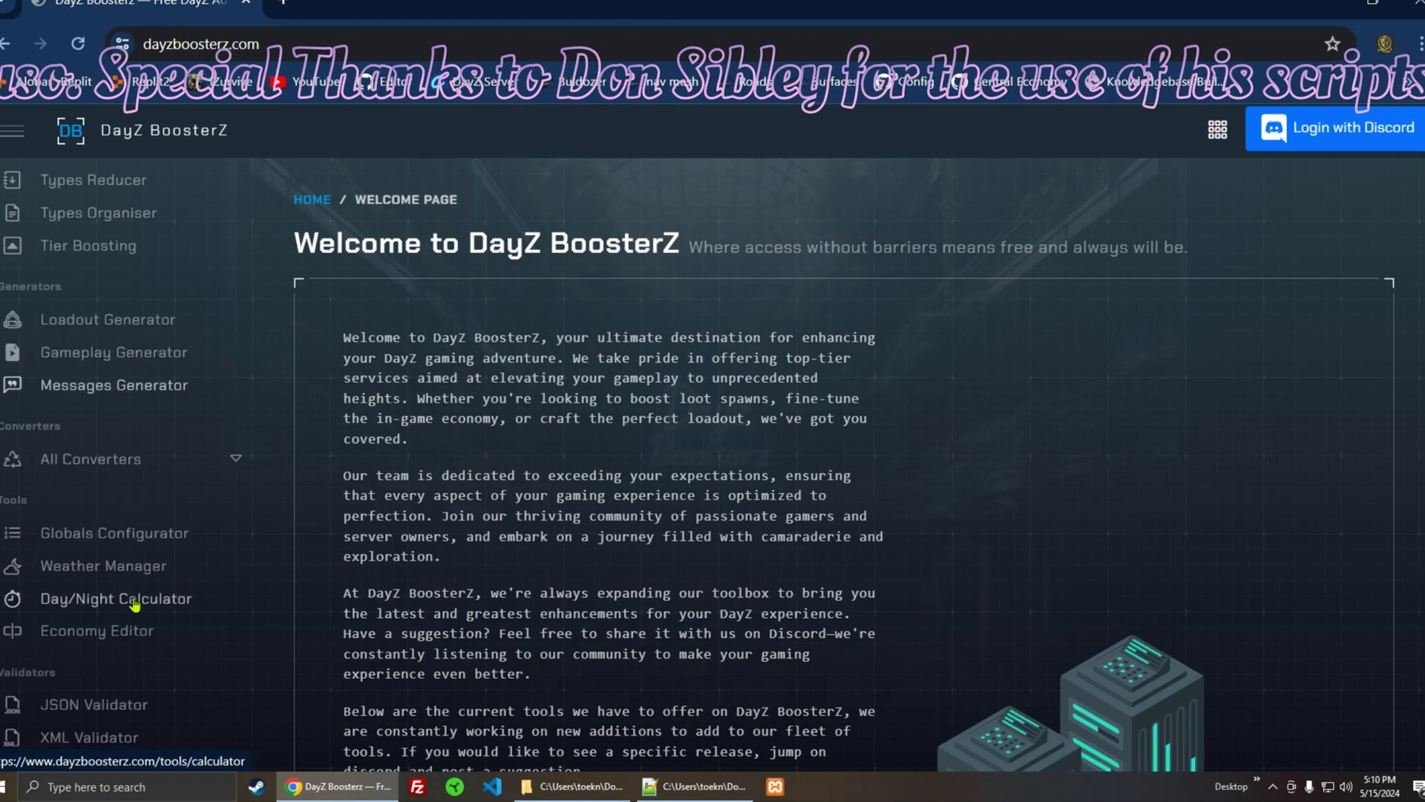
click(102, 463)
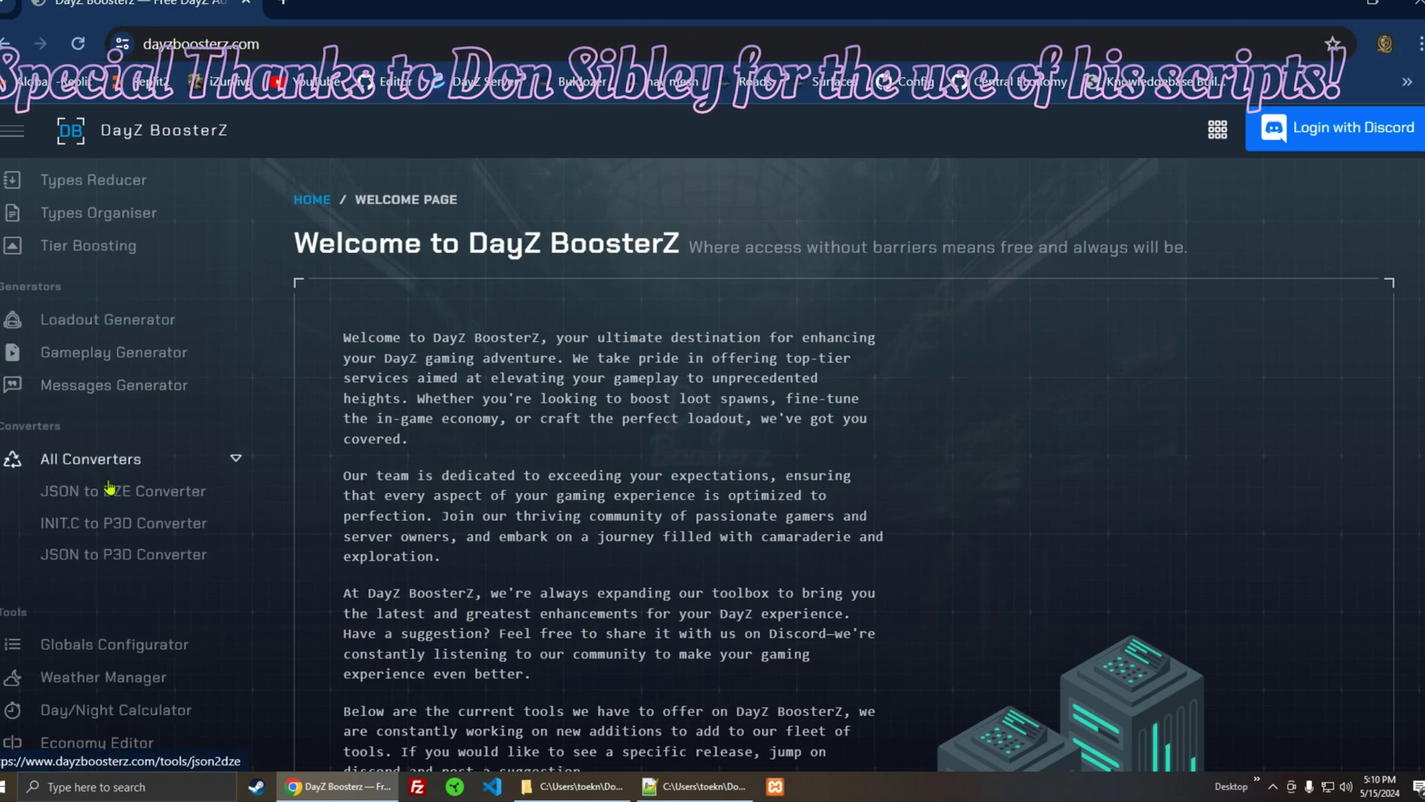
scroll(116, 382, up, 3)
scroll(121, 490, down, 3)
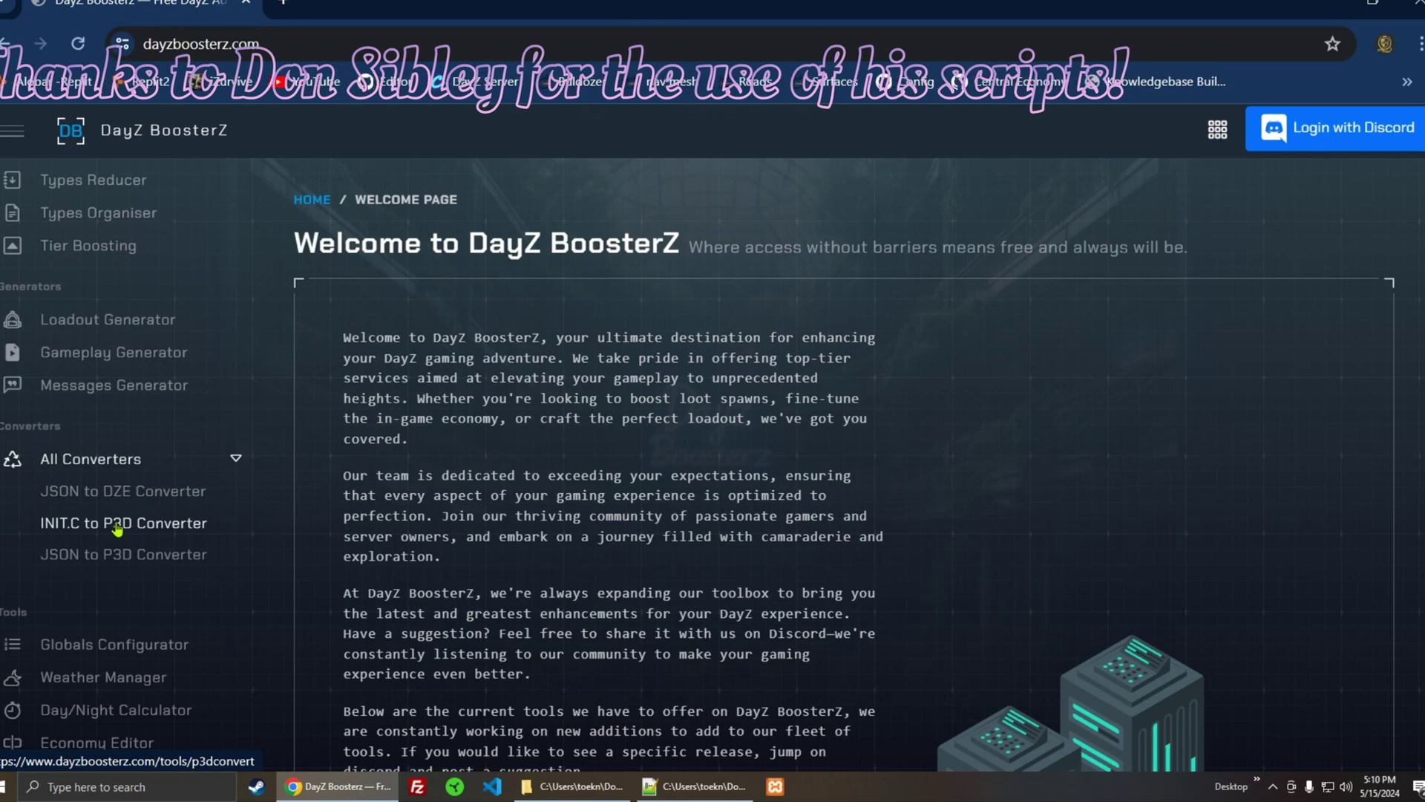
click(117, 524)
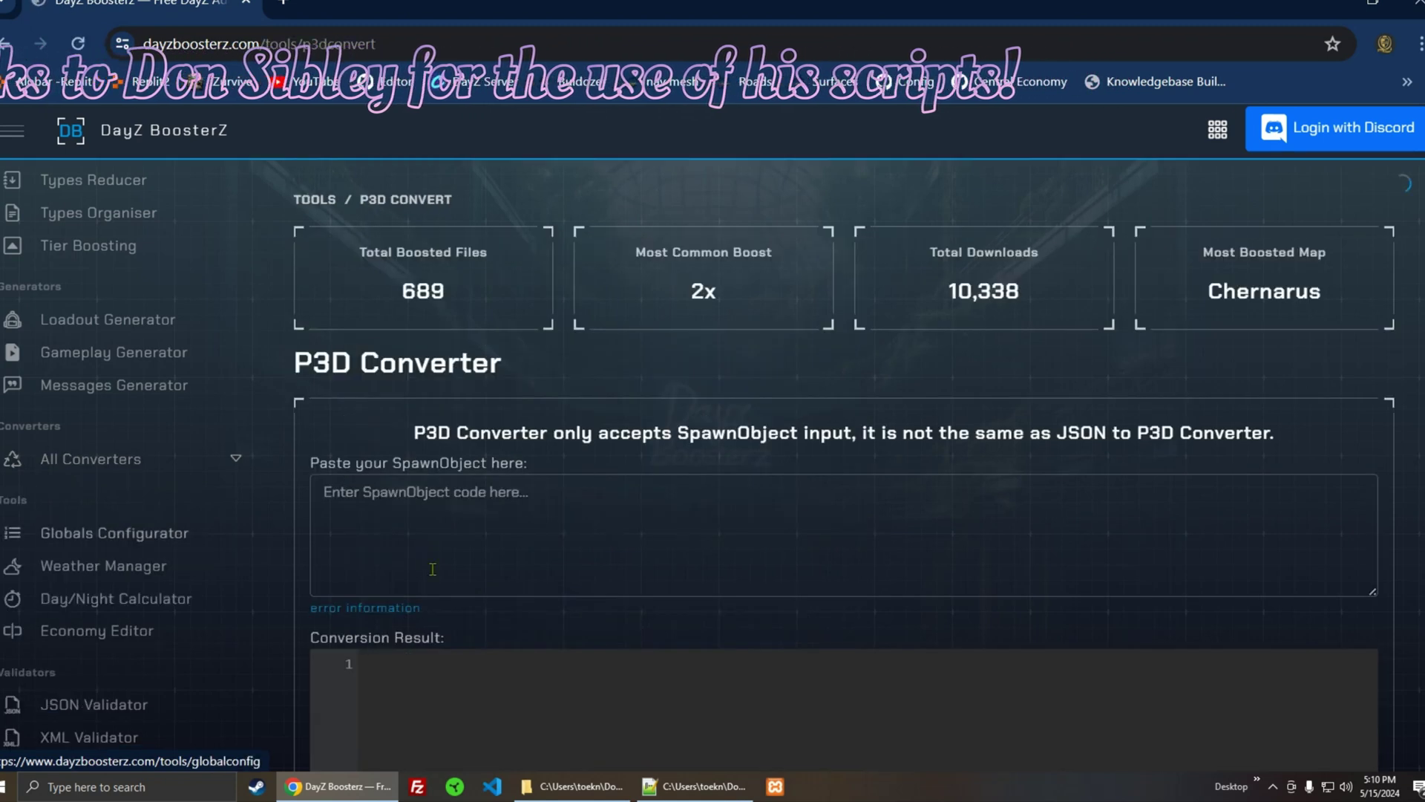
Step: Paste the copied SpawnObject code into the P3D Converter and convert it
click(443, 509)
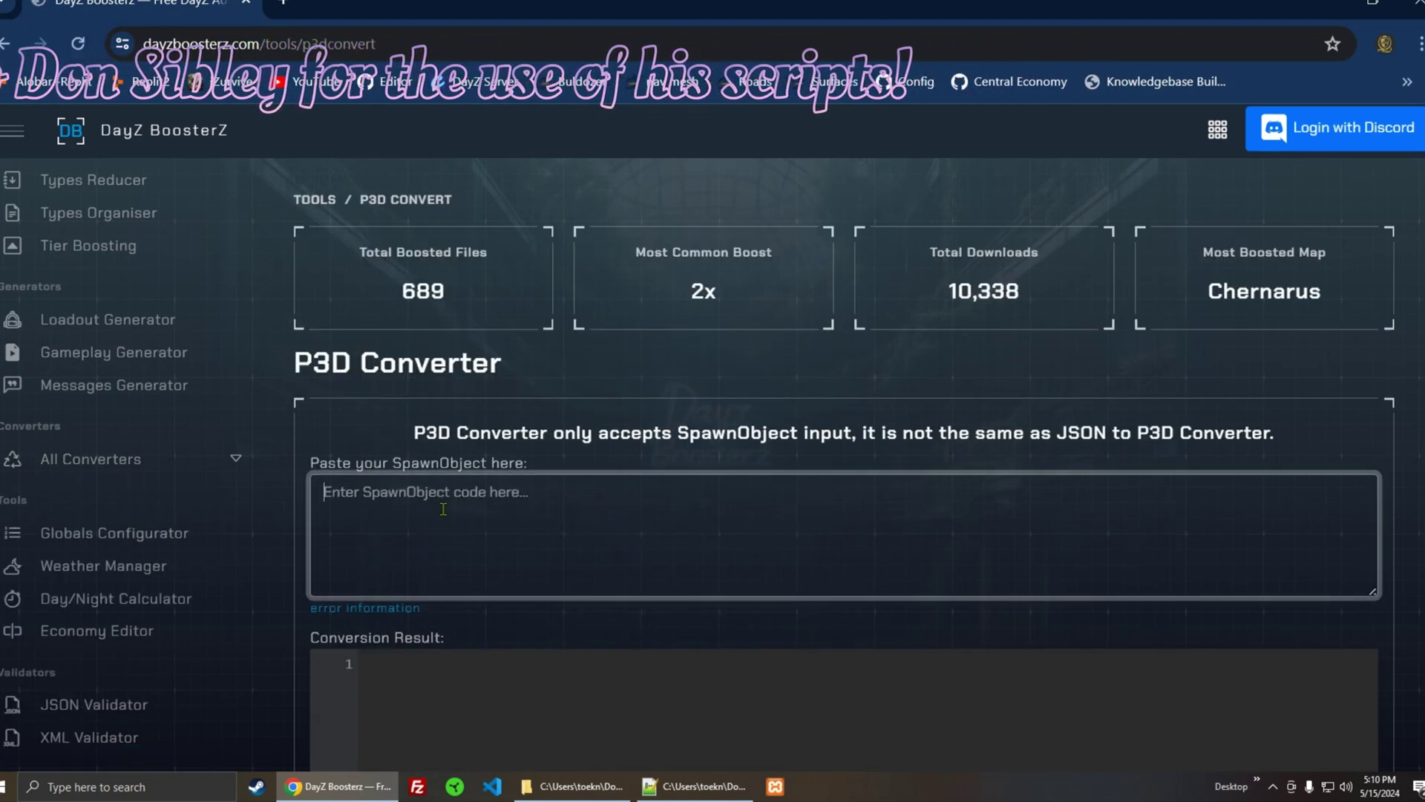
key(ctrl+v)
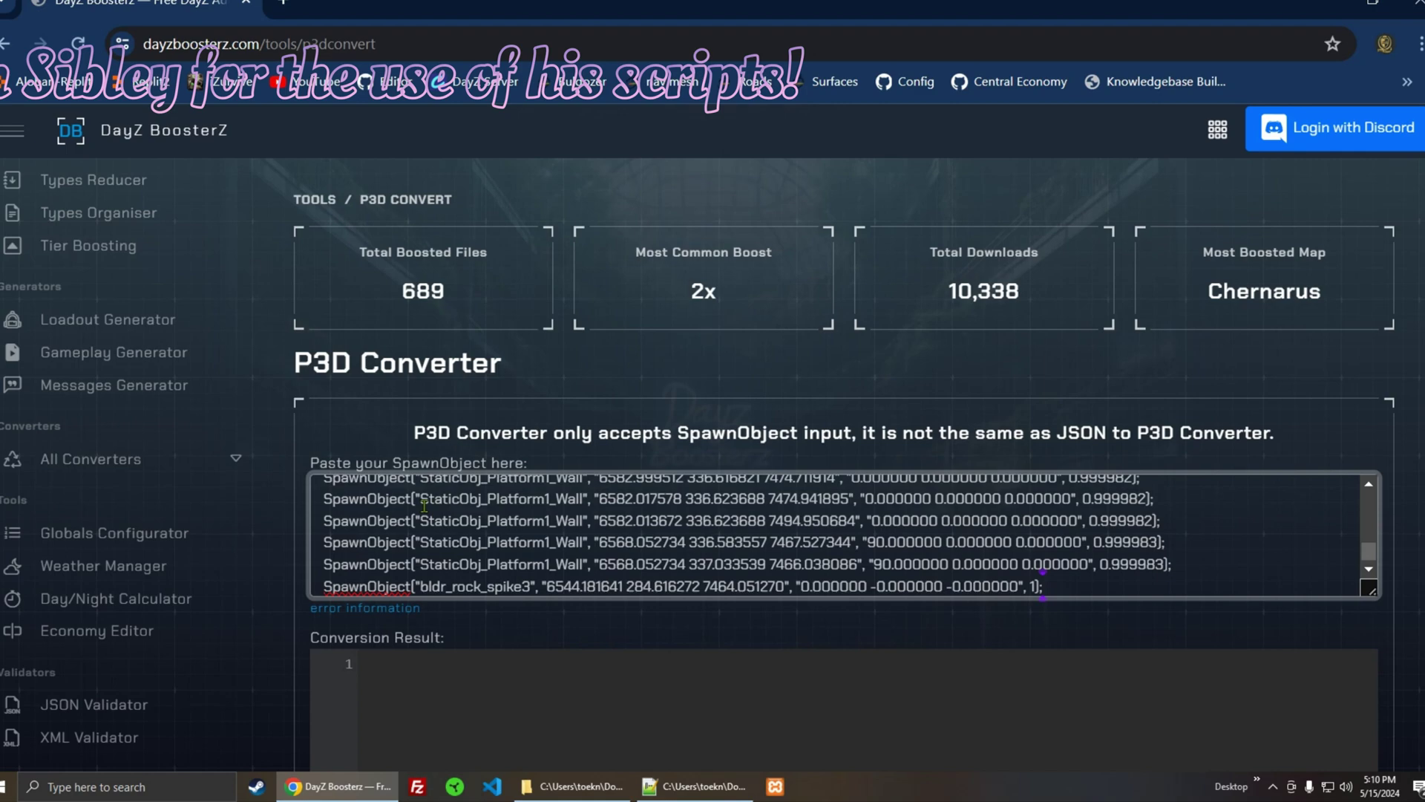
scroll(356, 481, down, 5)
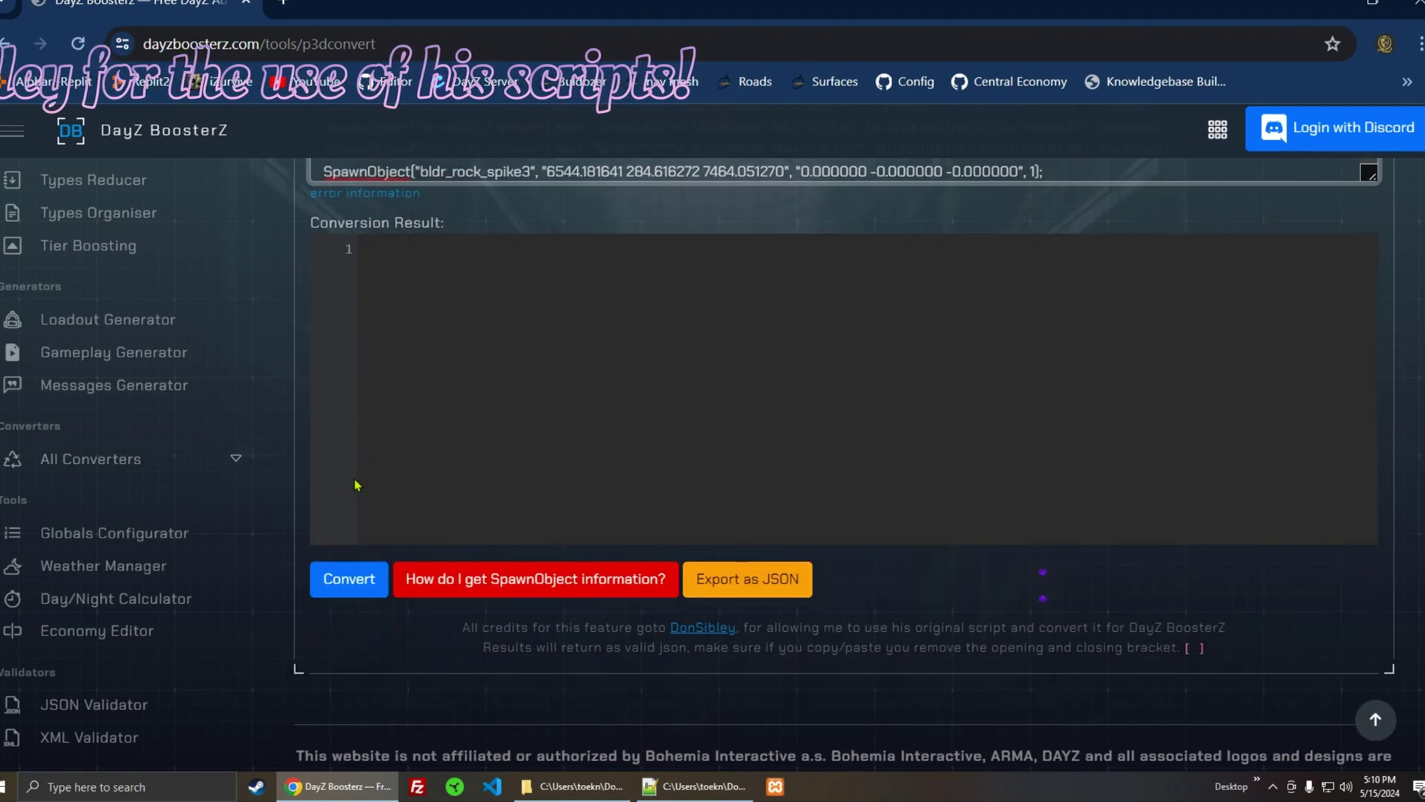
click(350, 586)
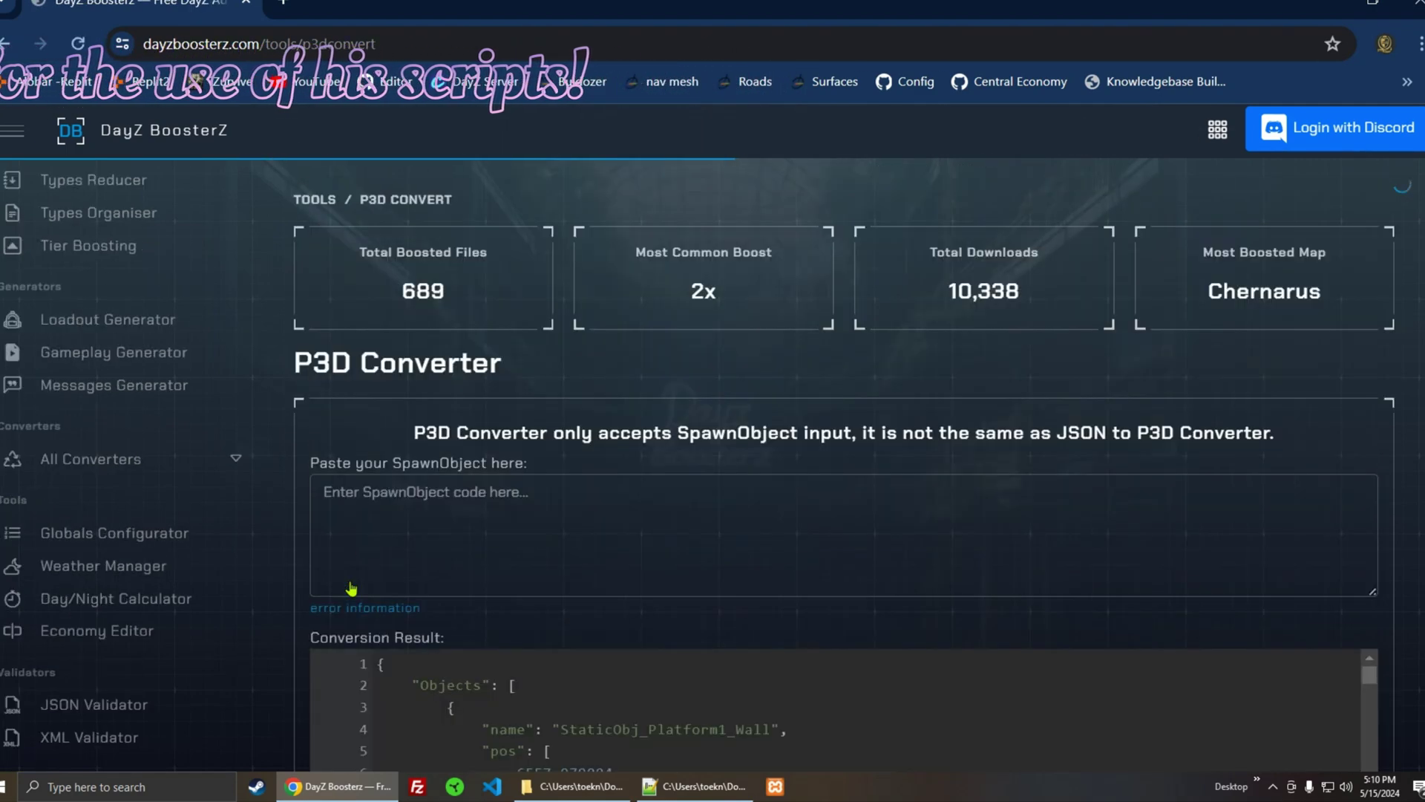
Step: Export the conversion result as JSON, save it in Downloads as Formattedjson (3).json and open the downloaded file
scroll(351, 589, down, 3)
scroll(611, 507, down, 3)
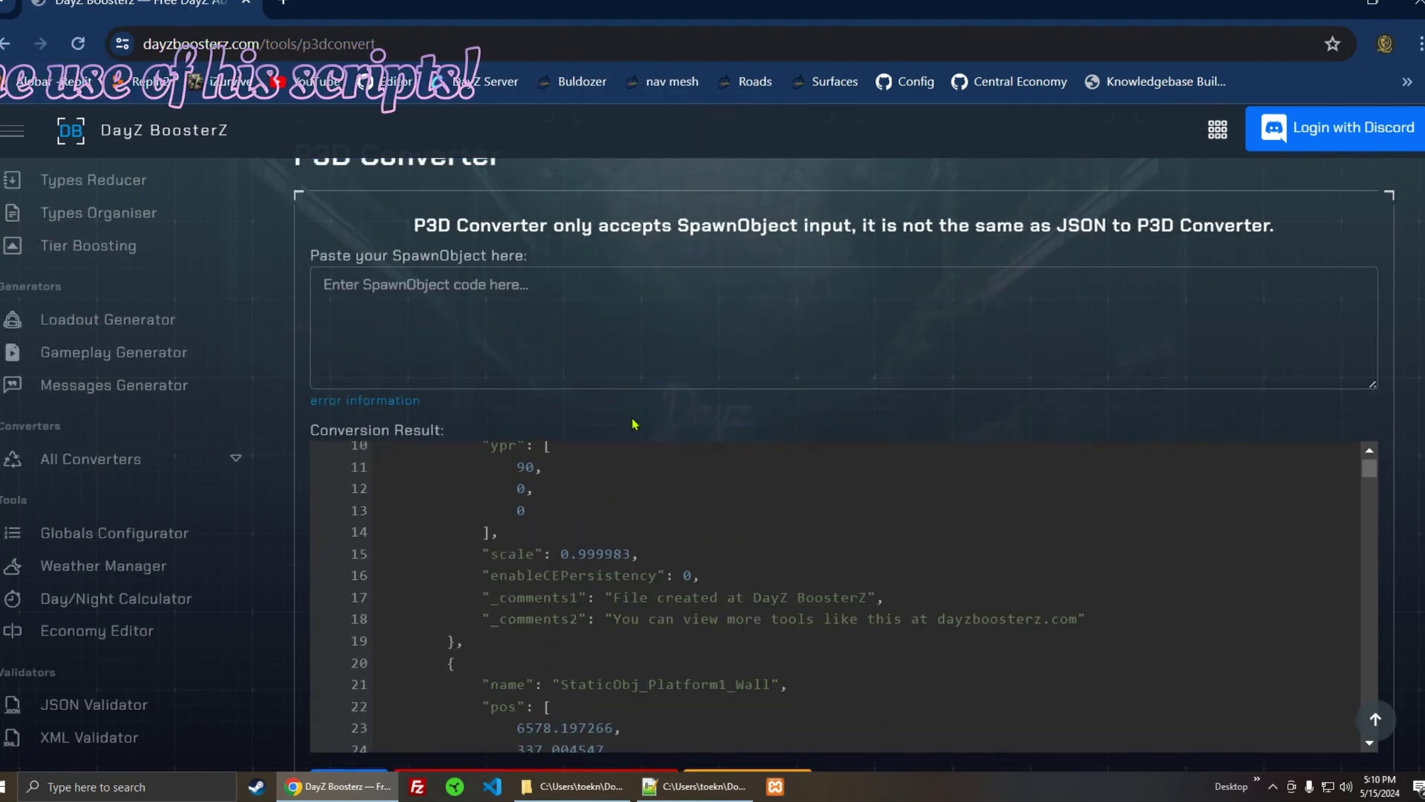
scroll(635, 424, down, 4)
click(747, 522)
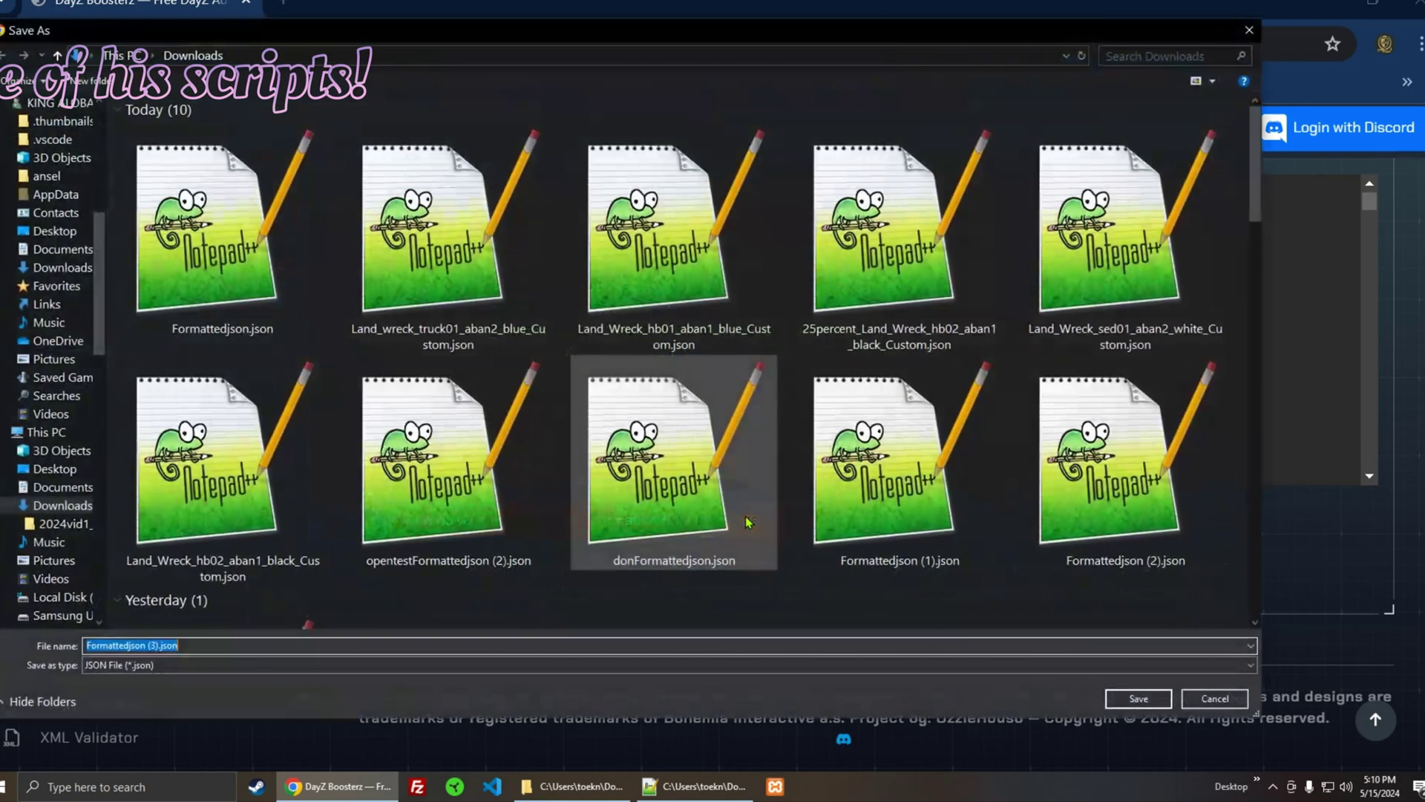
click(1141, 701)
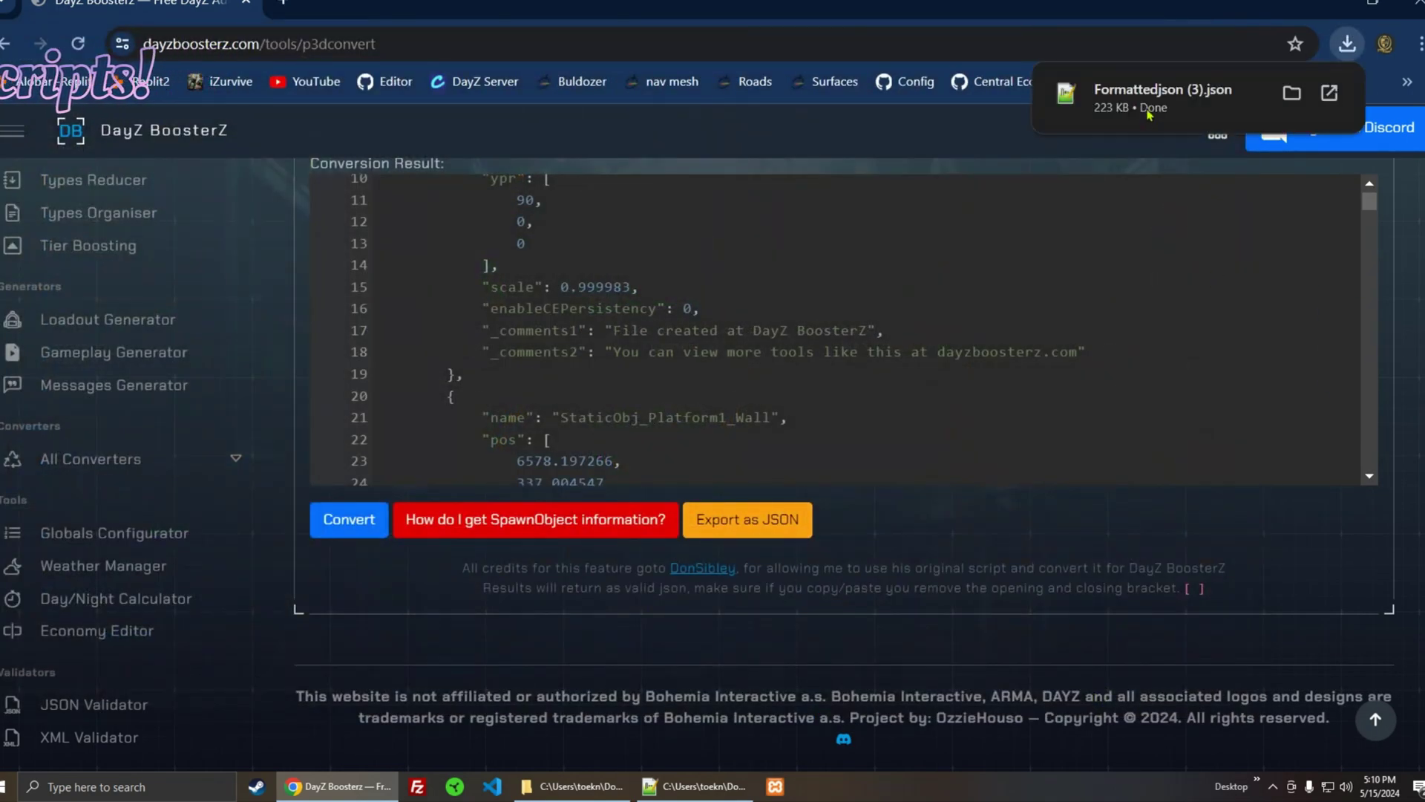
click(1146, 103)
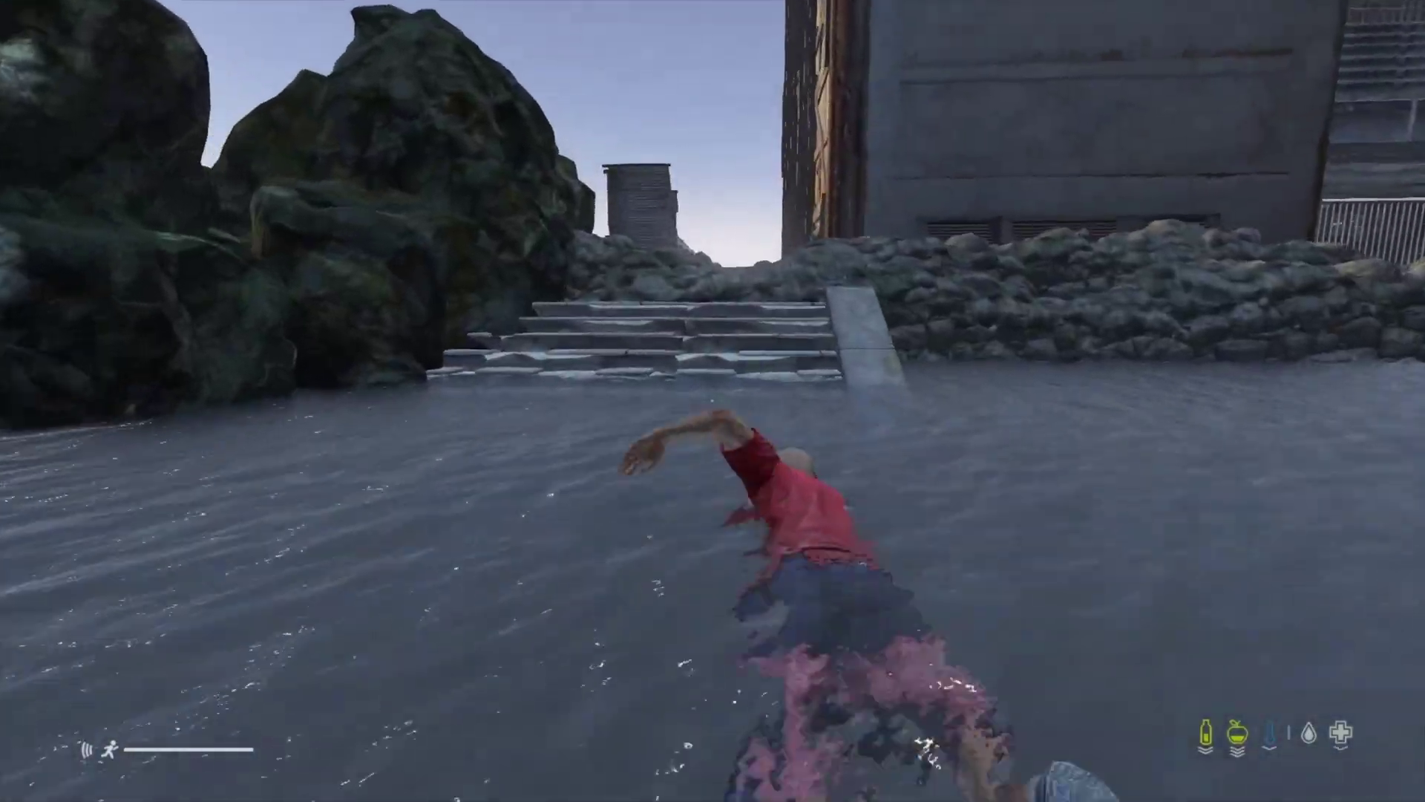
key(w)
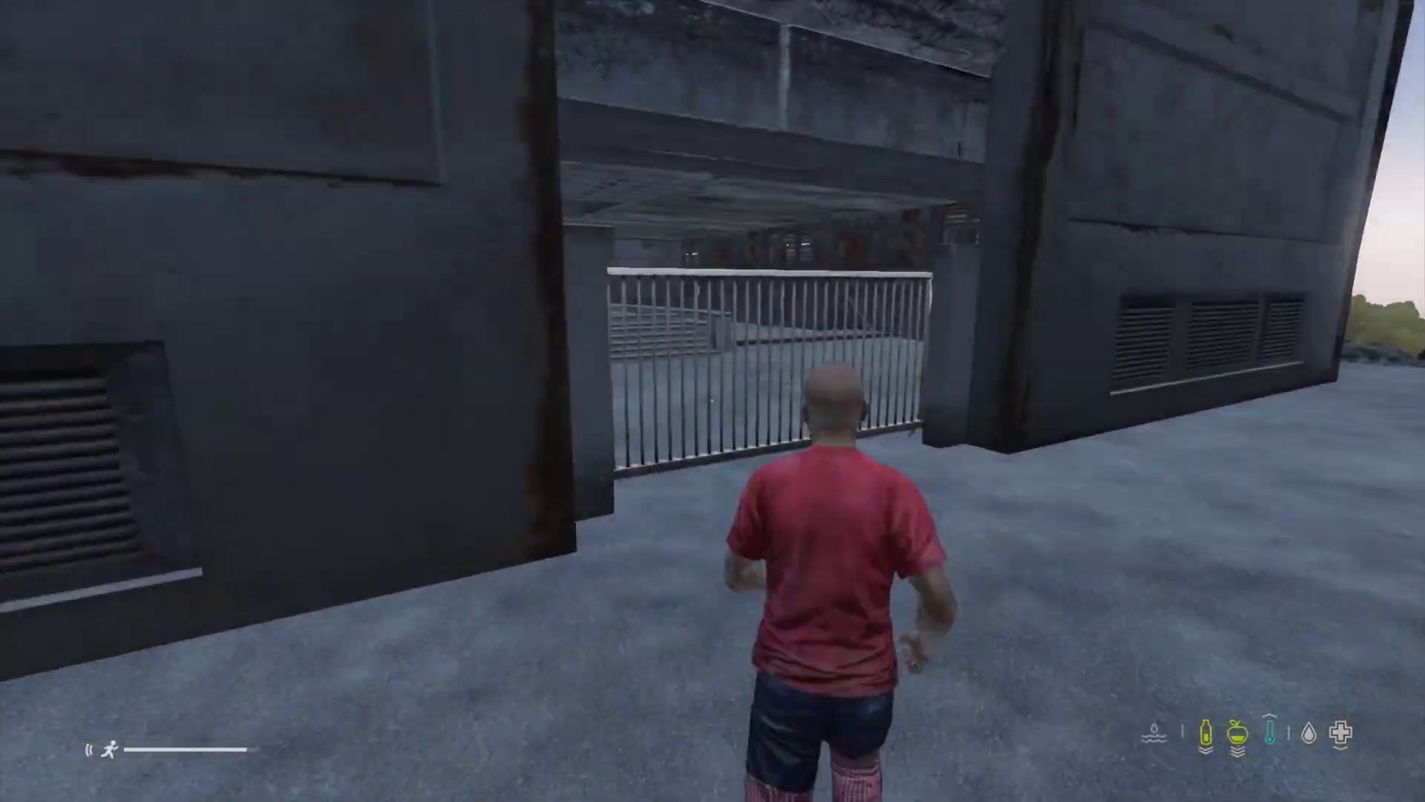
key(f)
key(w)
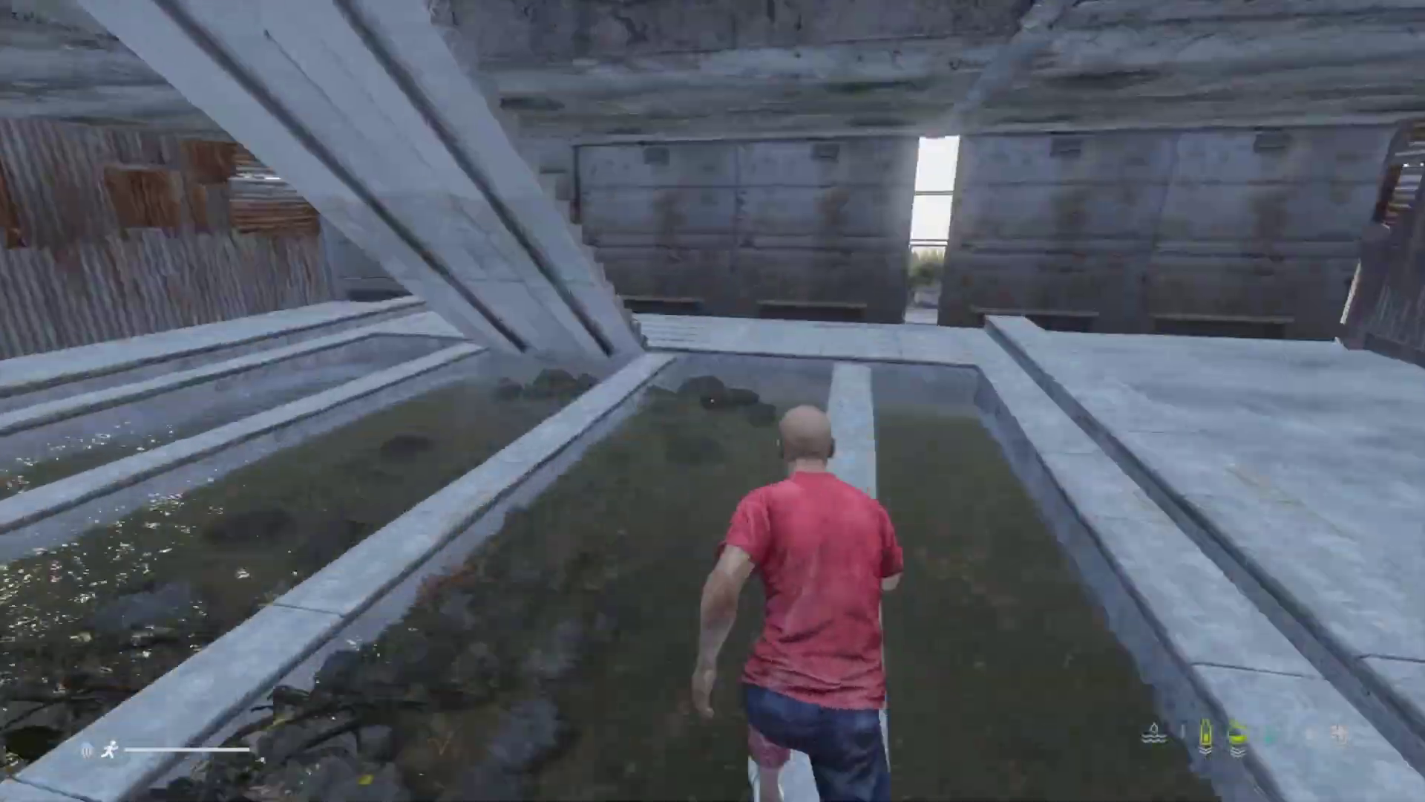
key(w)
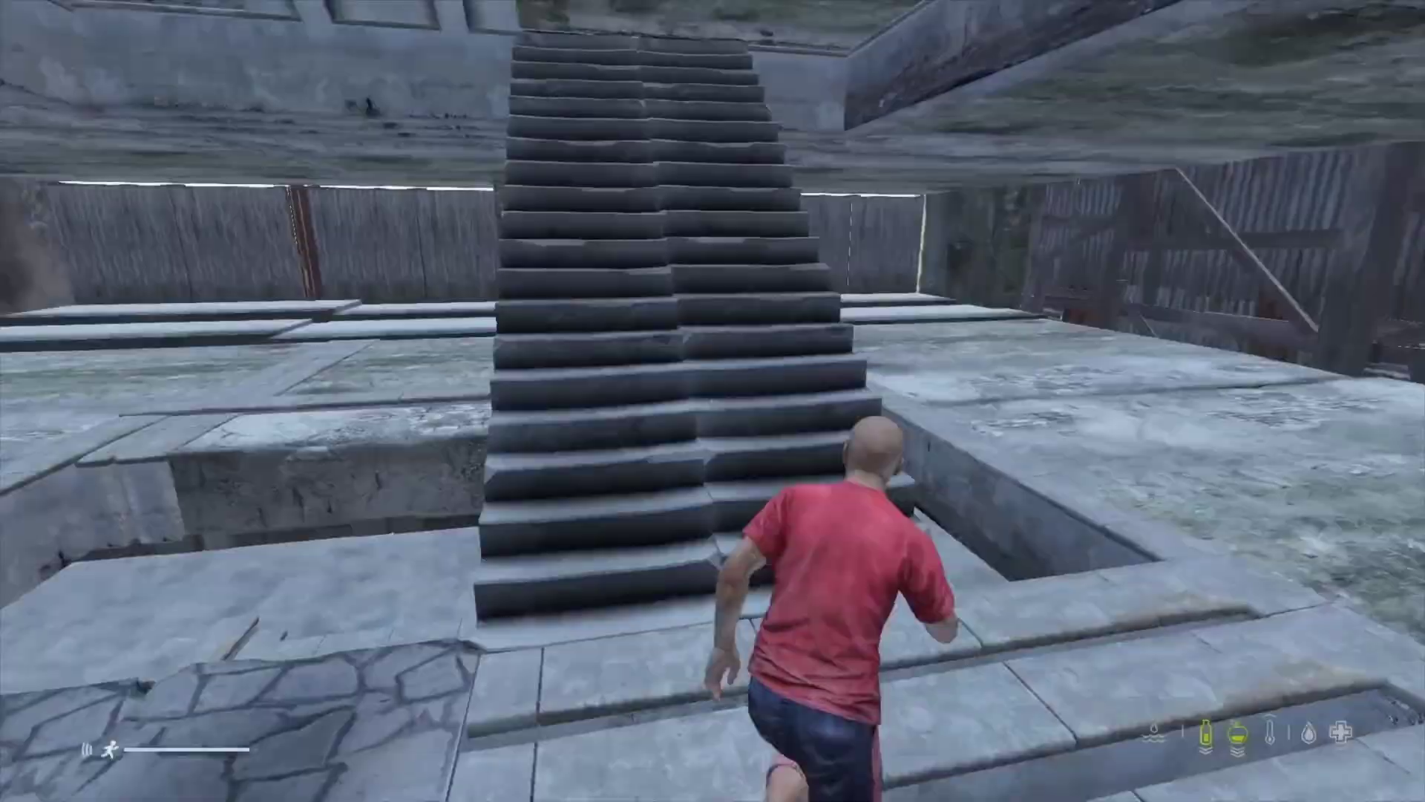
key(w)
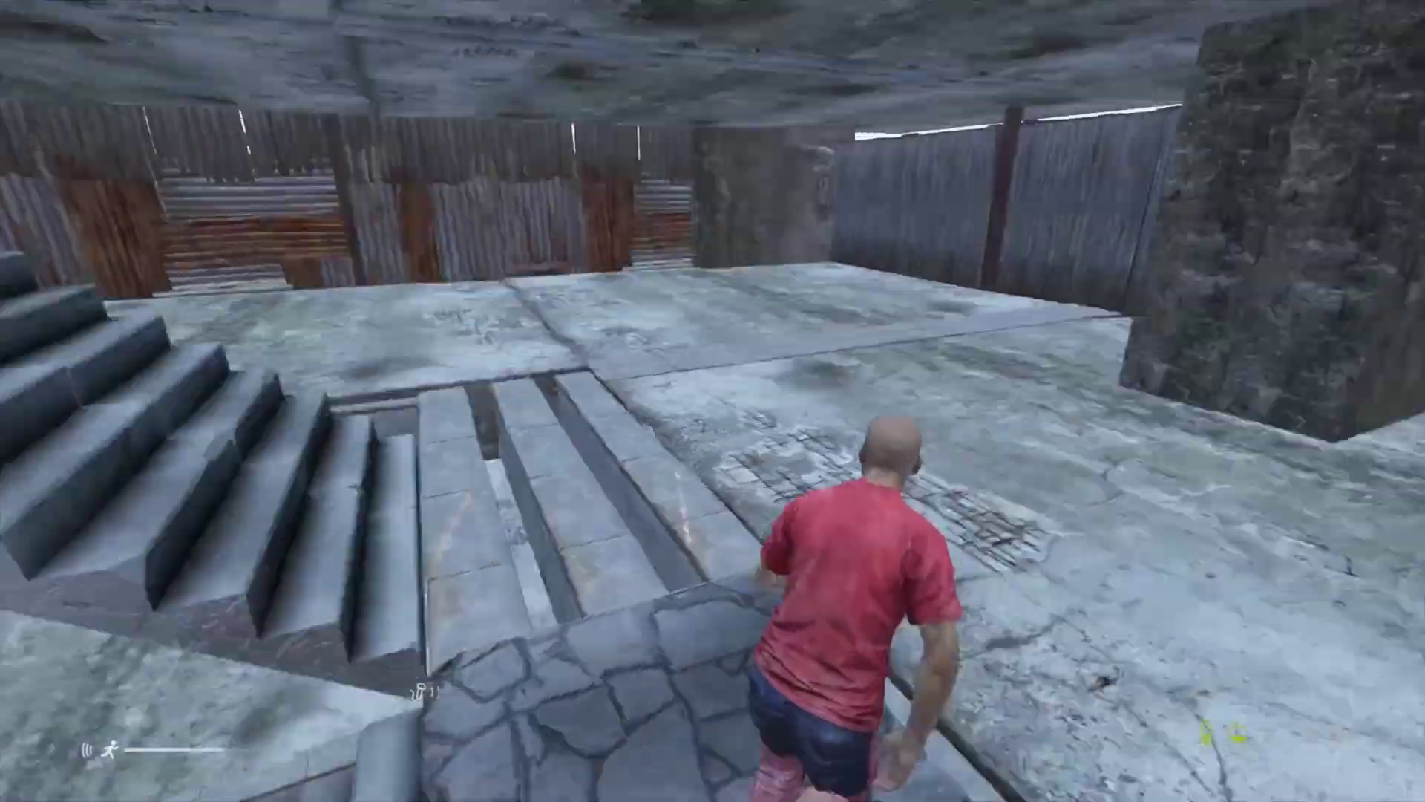
key(w)
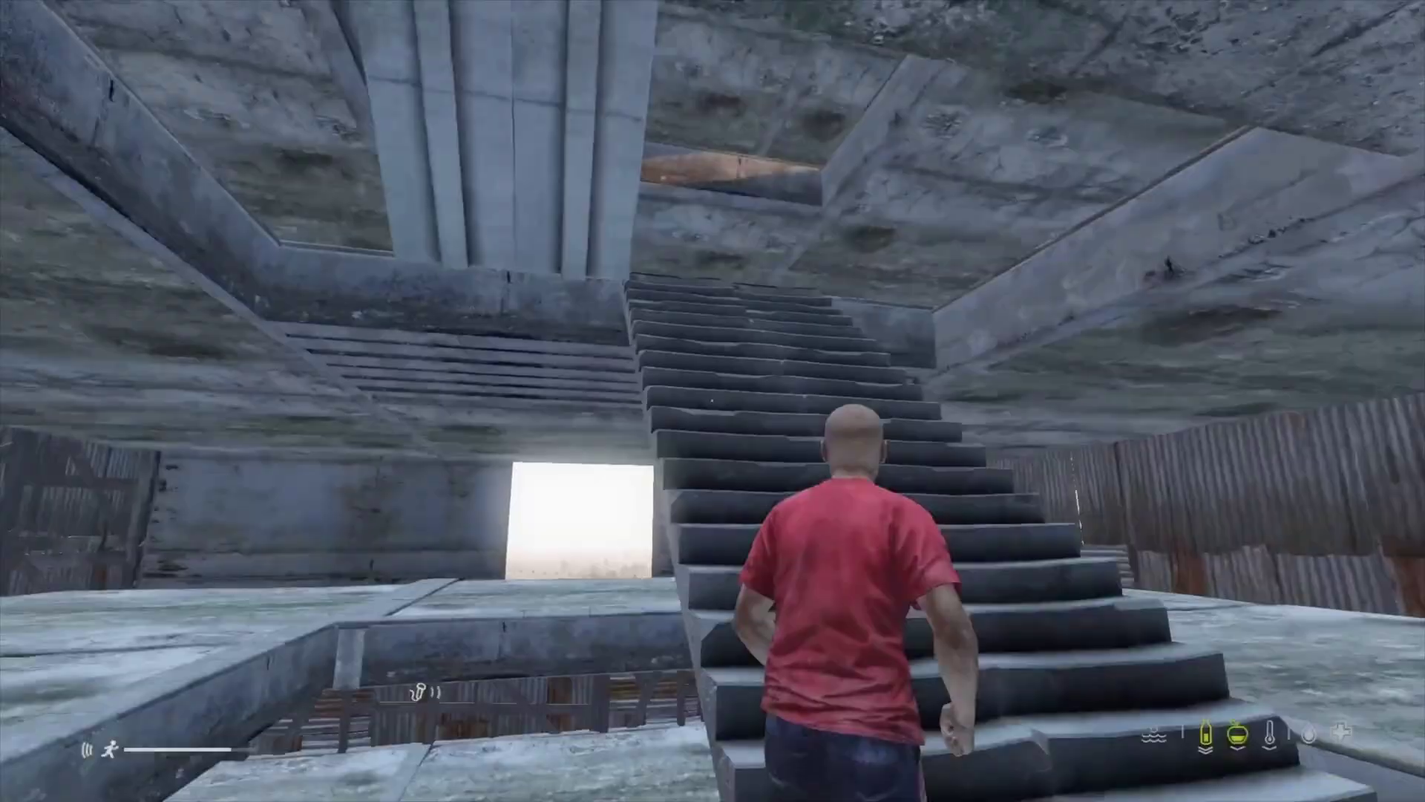
key(w)
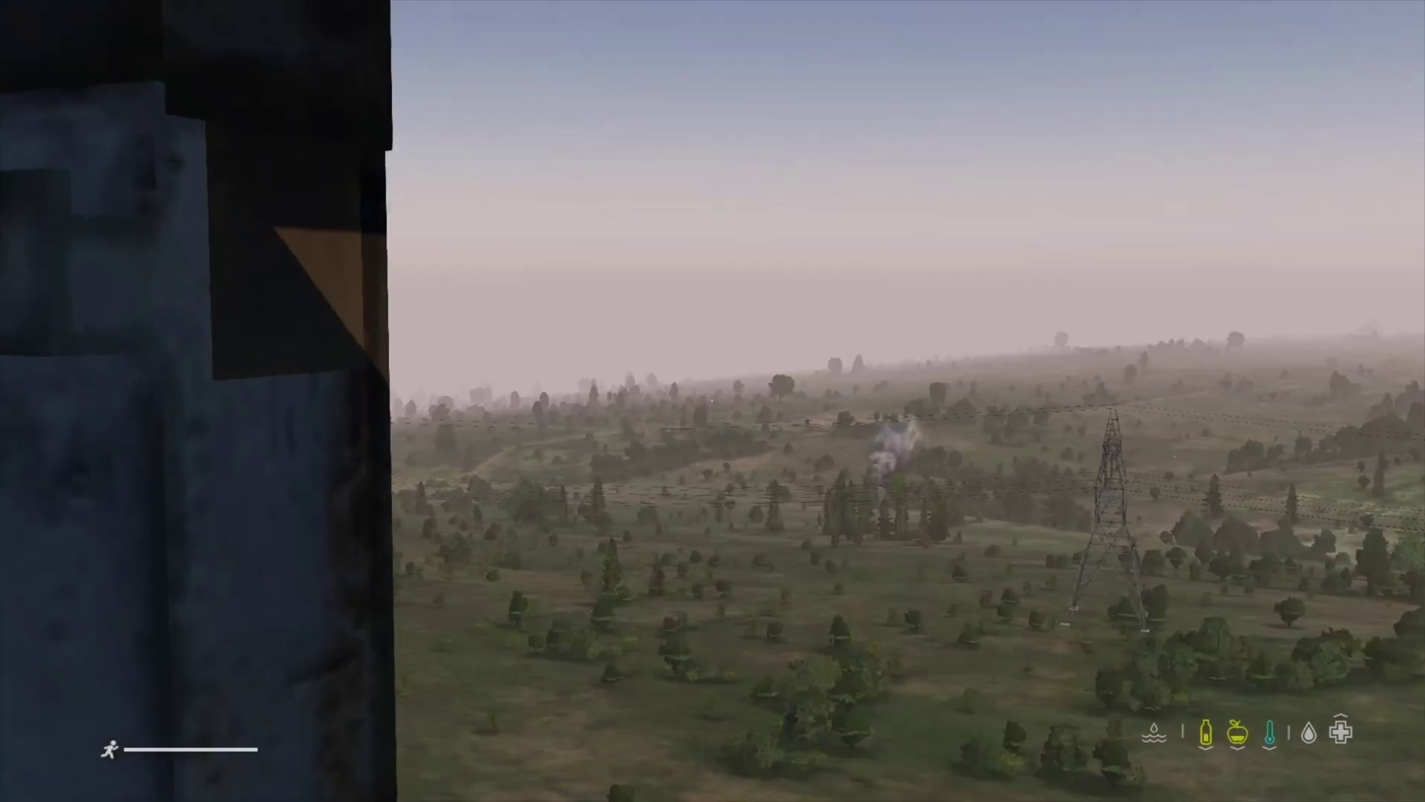
key(w)
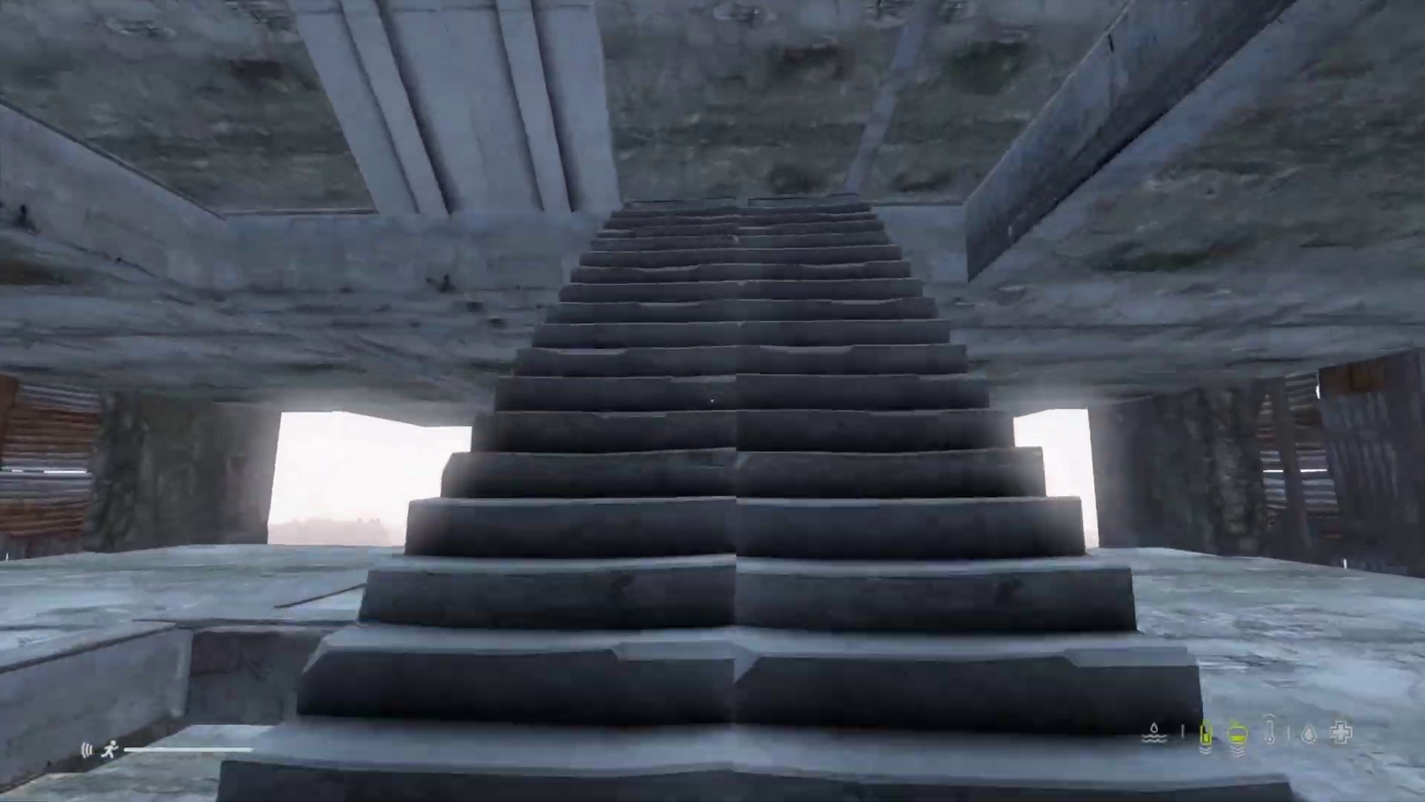
key(w)
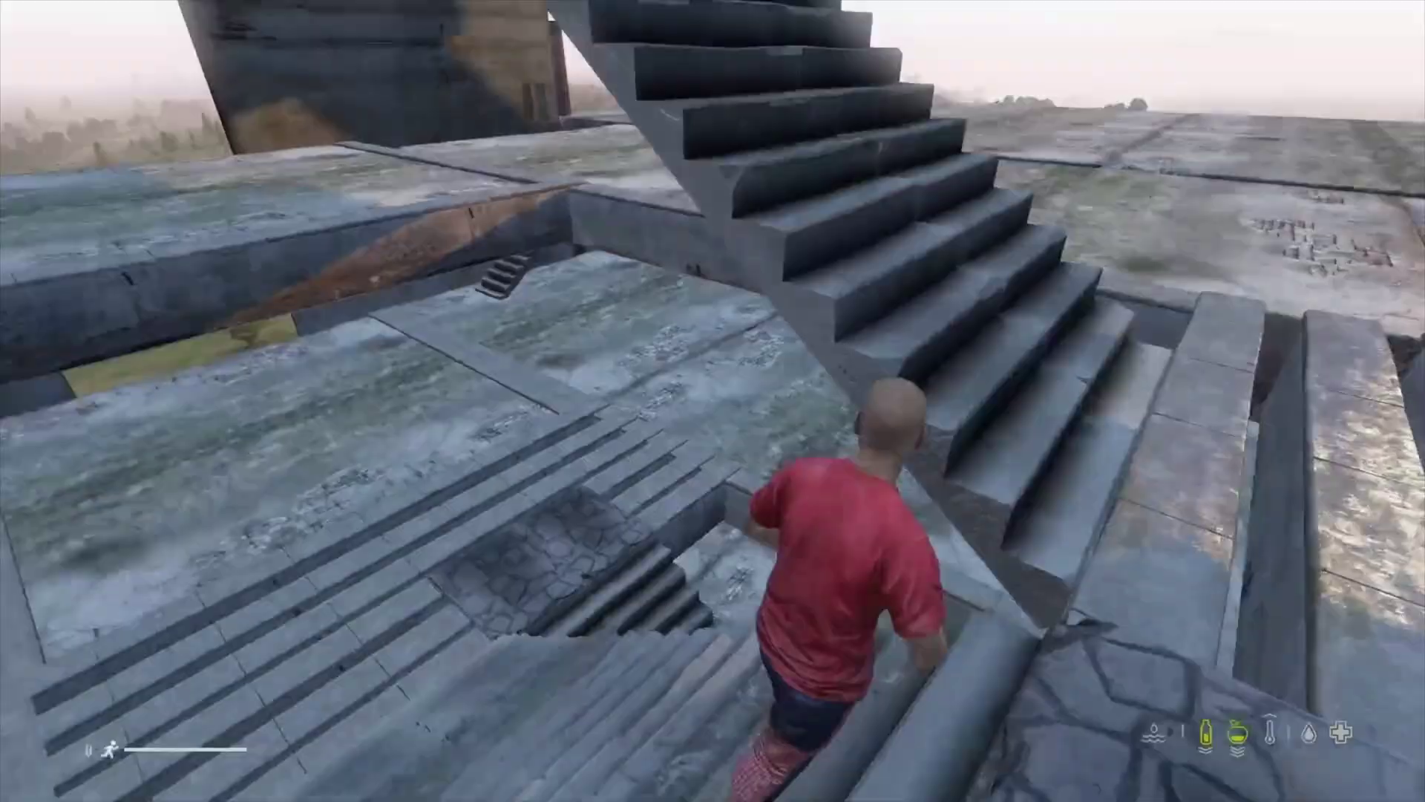
key(w)
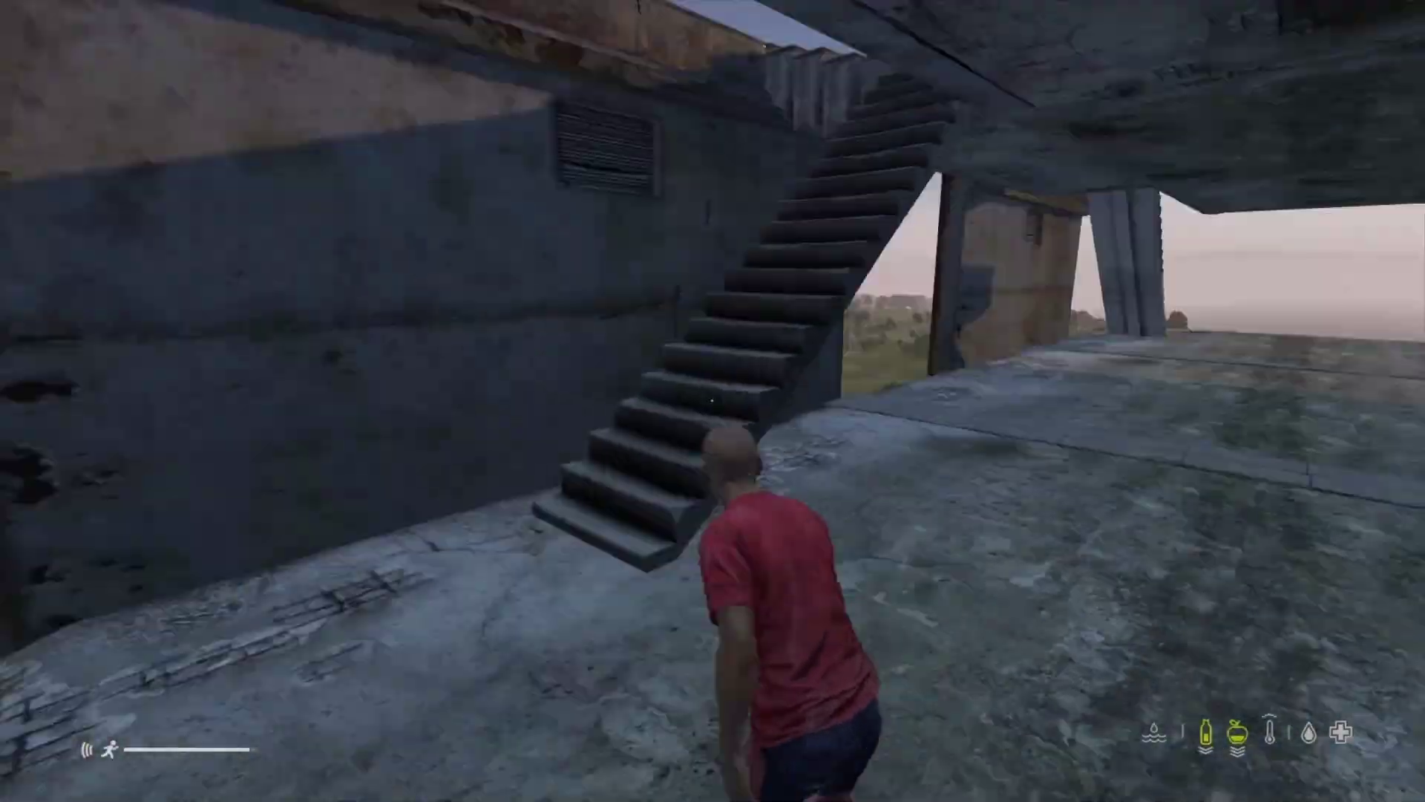
key(w)
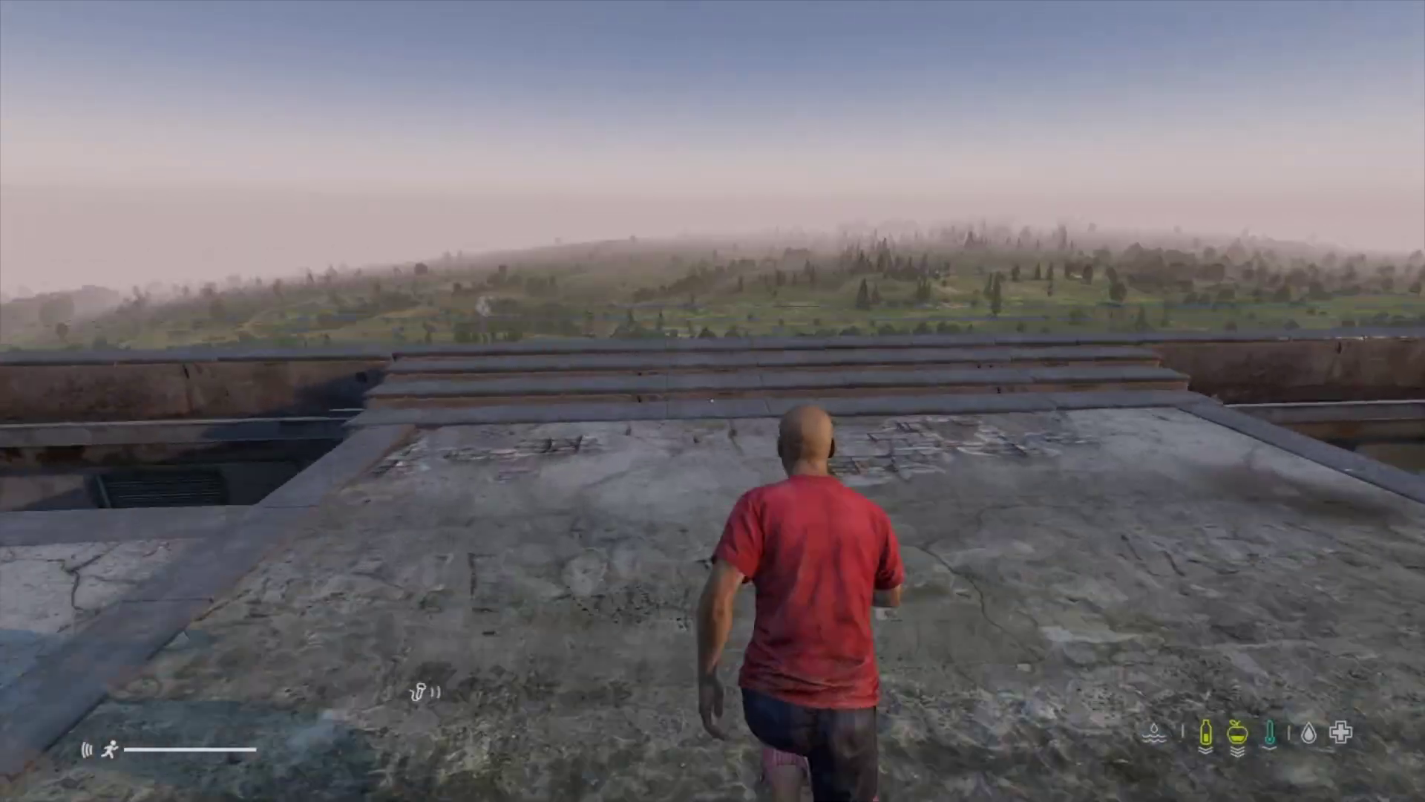
key(w)
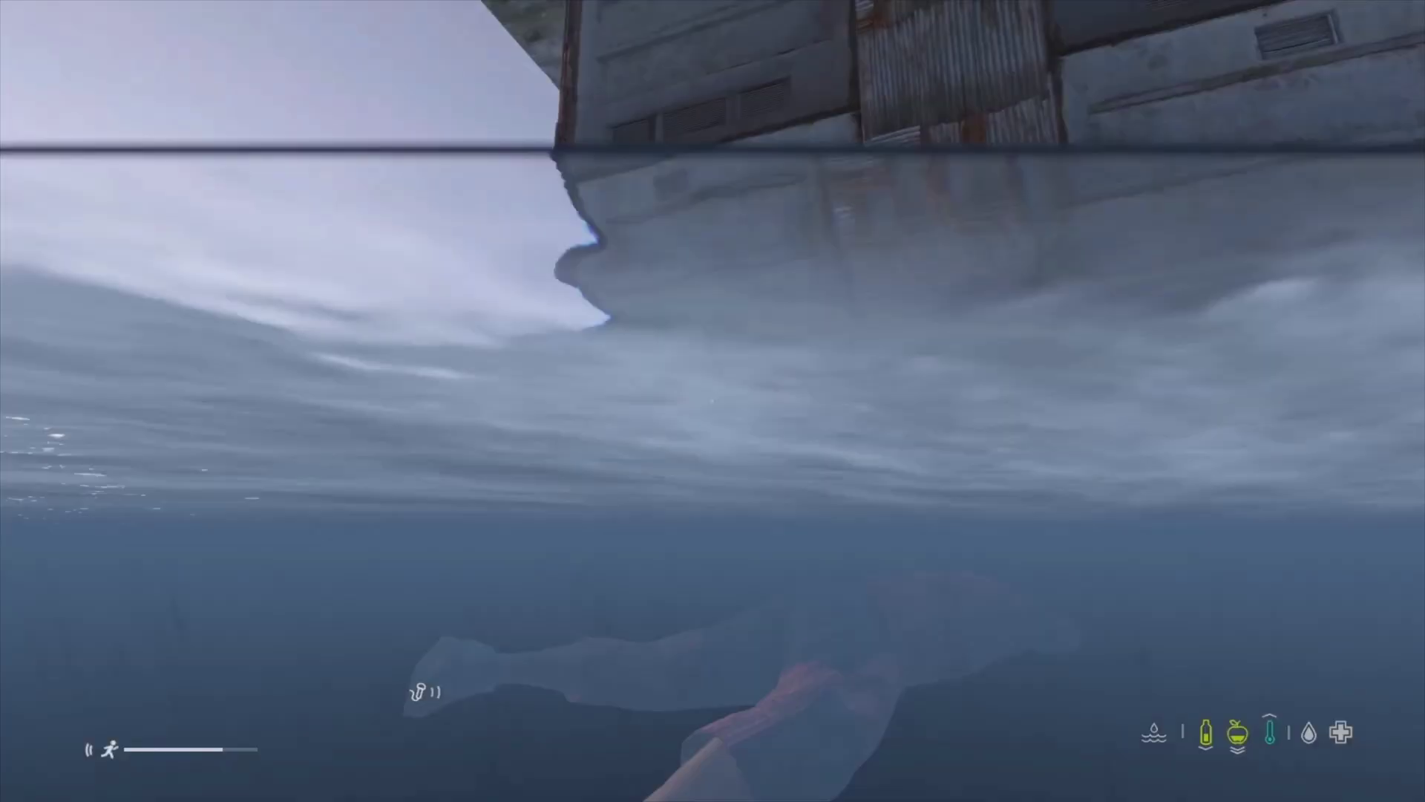
key(v)
key(w)
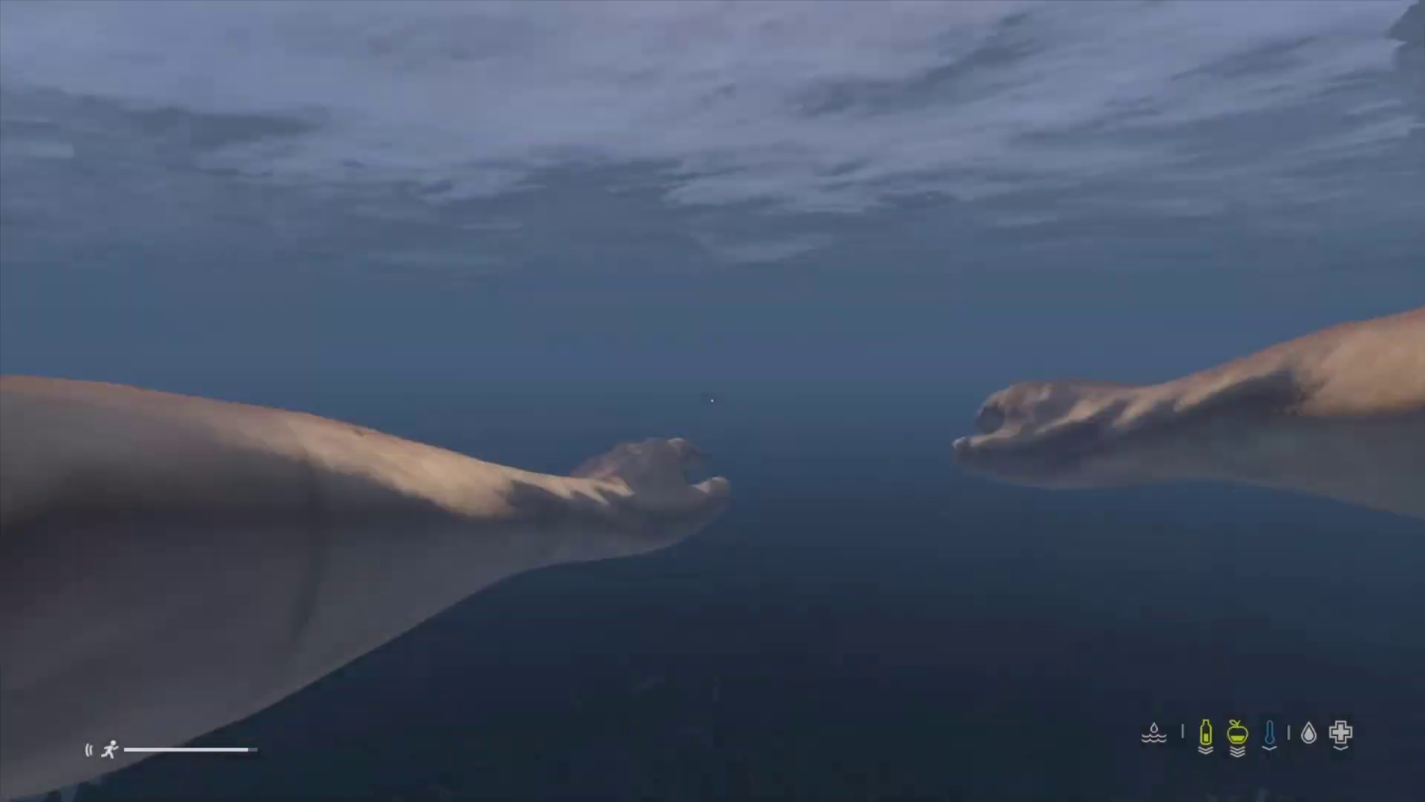
key(w)
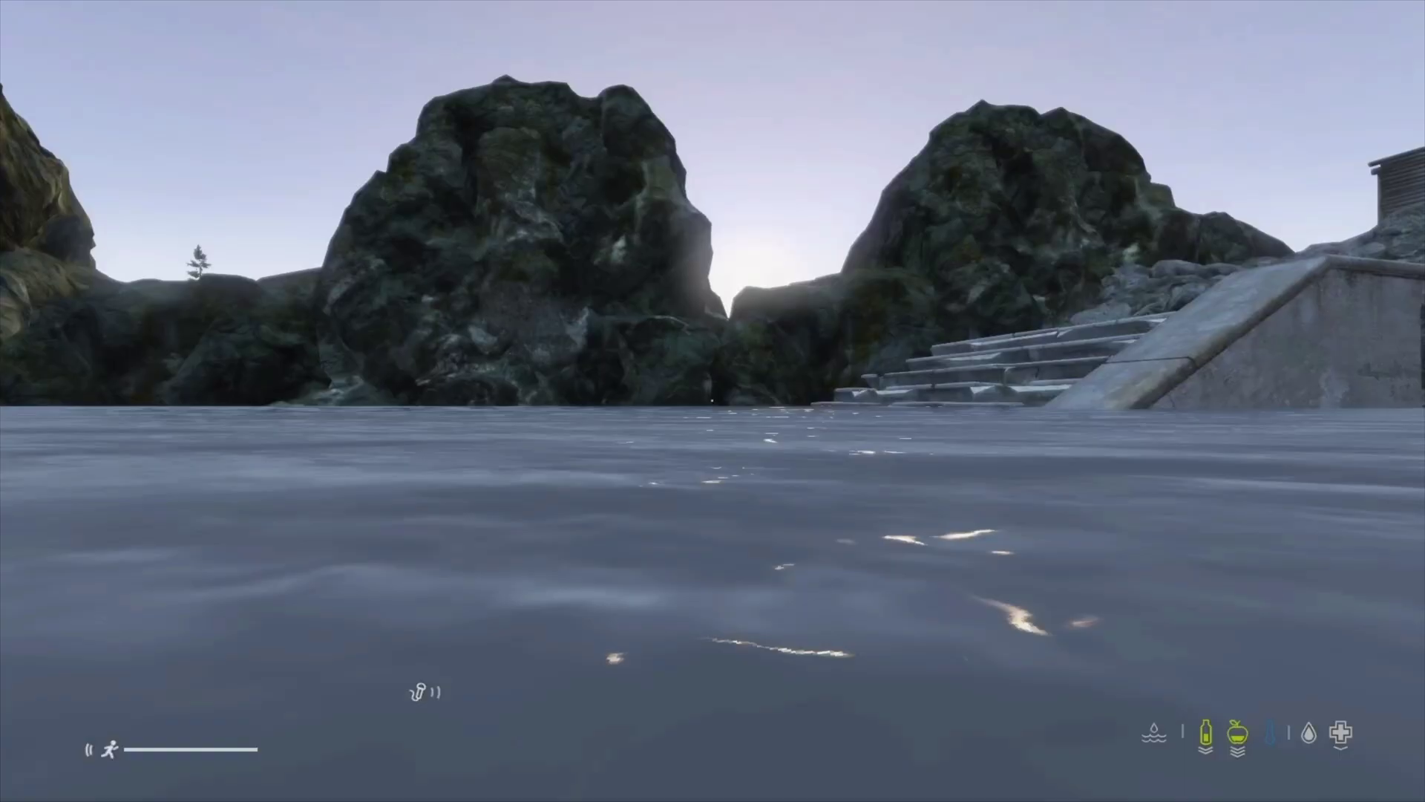